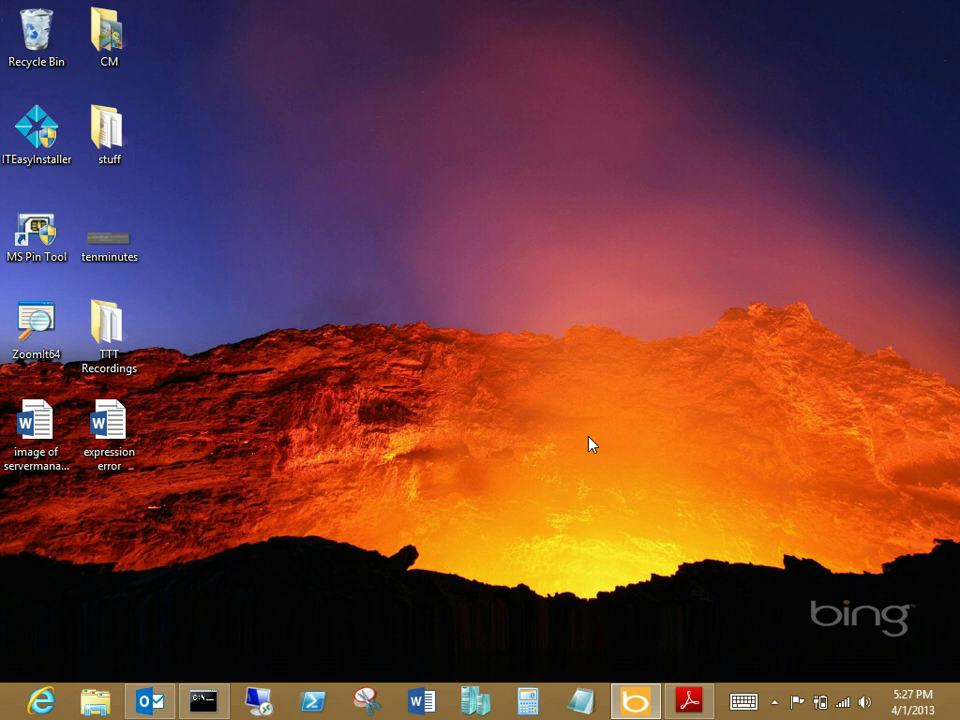
# Open the SkyDrive settings and examine the Unlink SkyDrive section on the Settings page
pyautogui.click(775, 702)
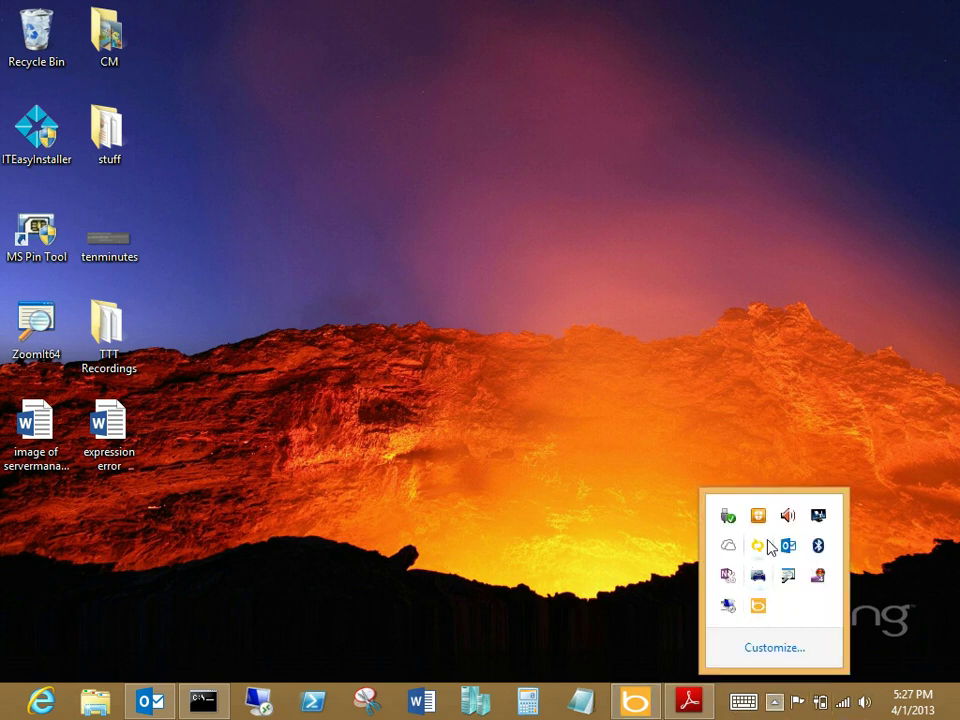
pyautogui.rightClick(728, 546)
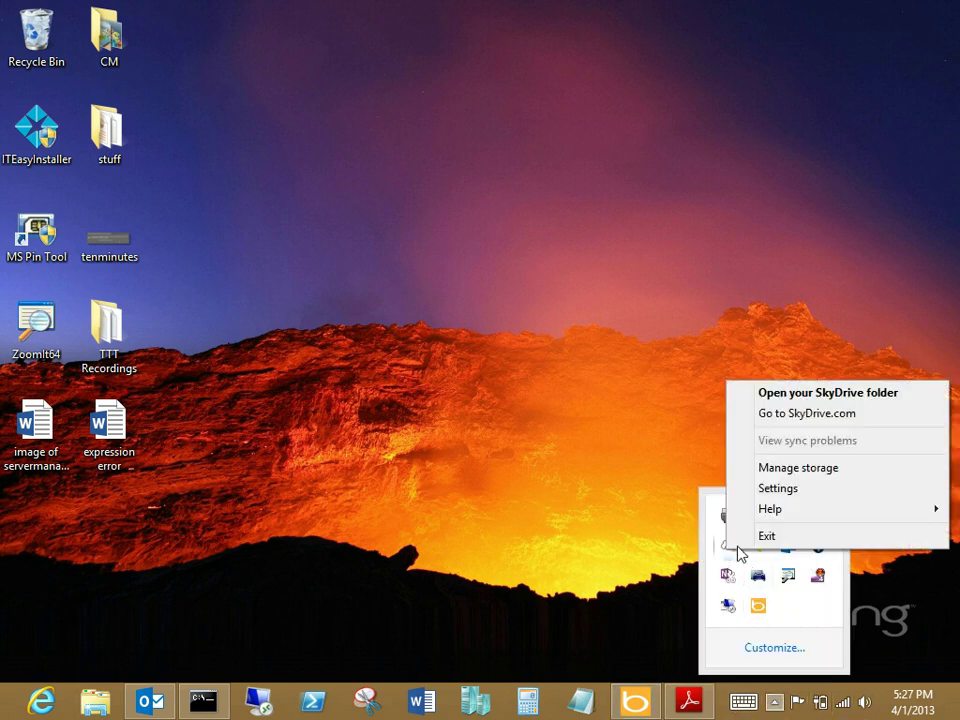
pyautogui.click(775, 489)
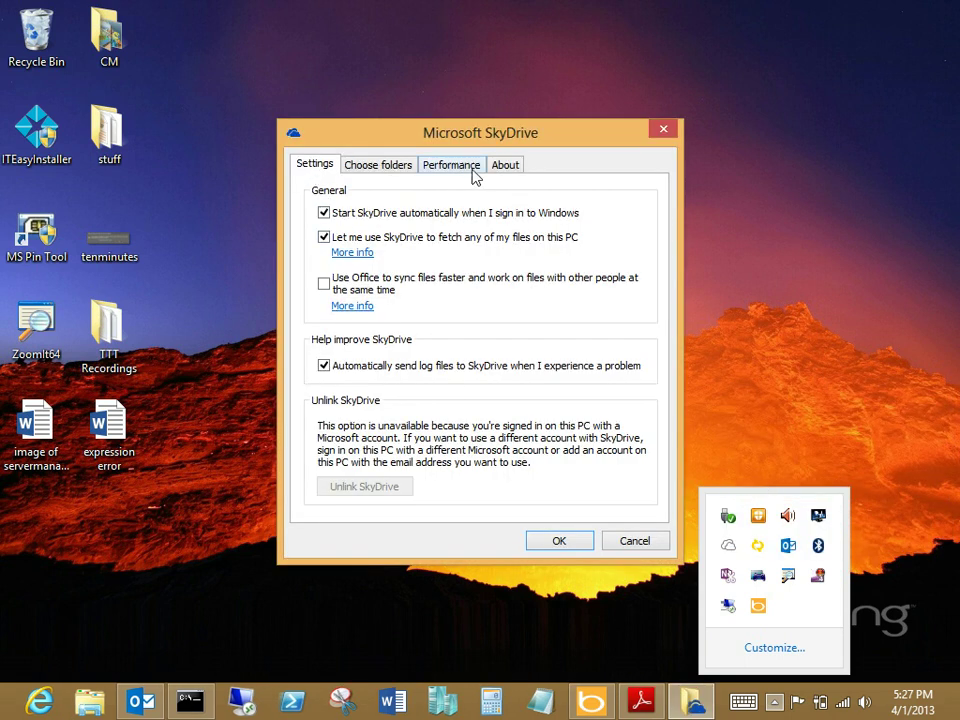
pyautogui.click(512, 168)
pyautogui.click(318, 166)
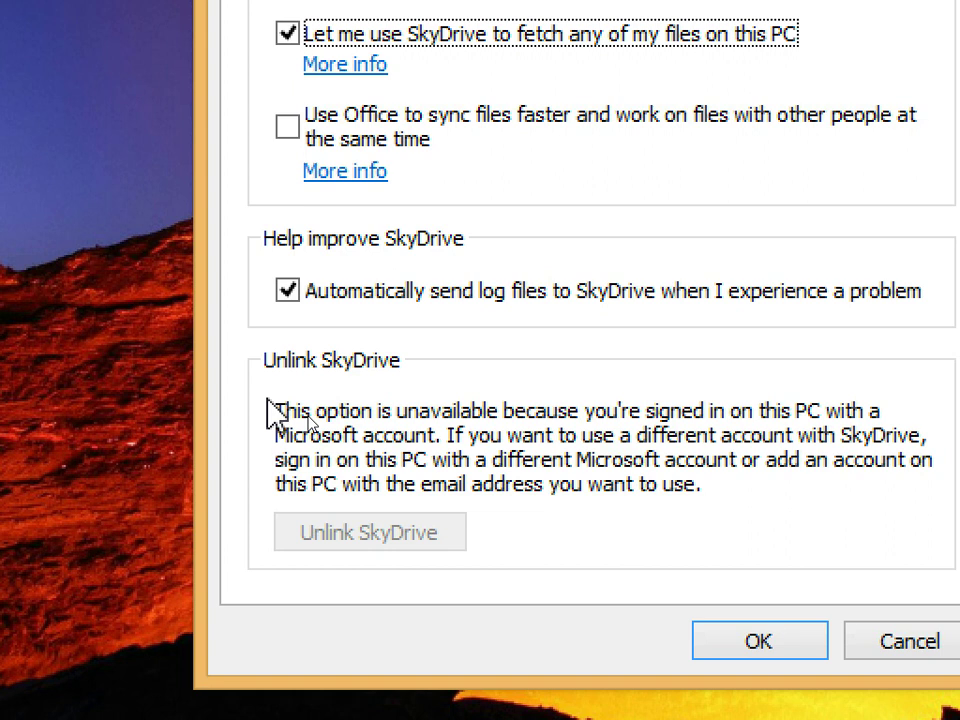
pyautogui.press('Tab')
pyautogui.hotkey('shift', 'Tab')
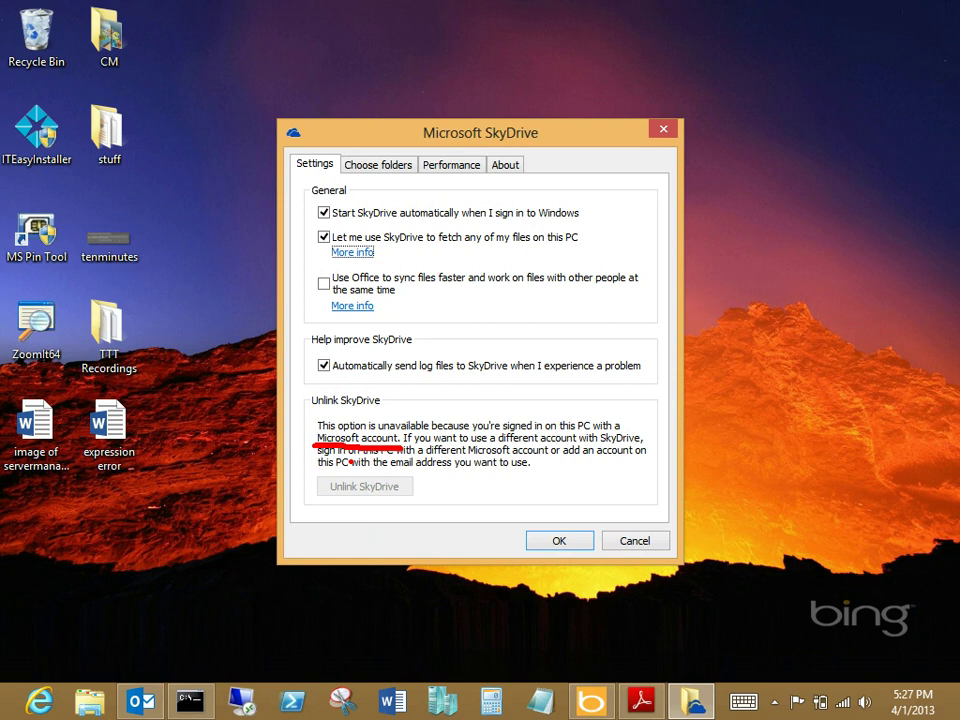
pyautogui.press('Escape')
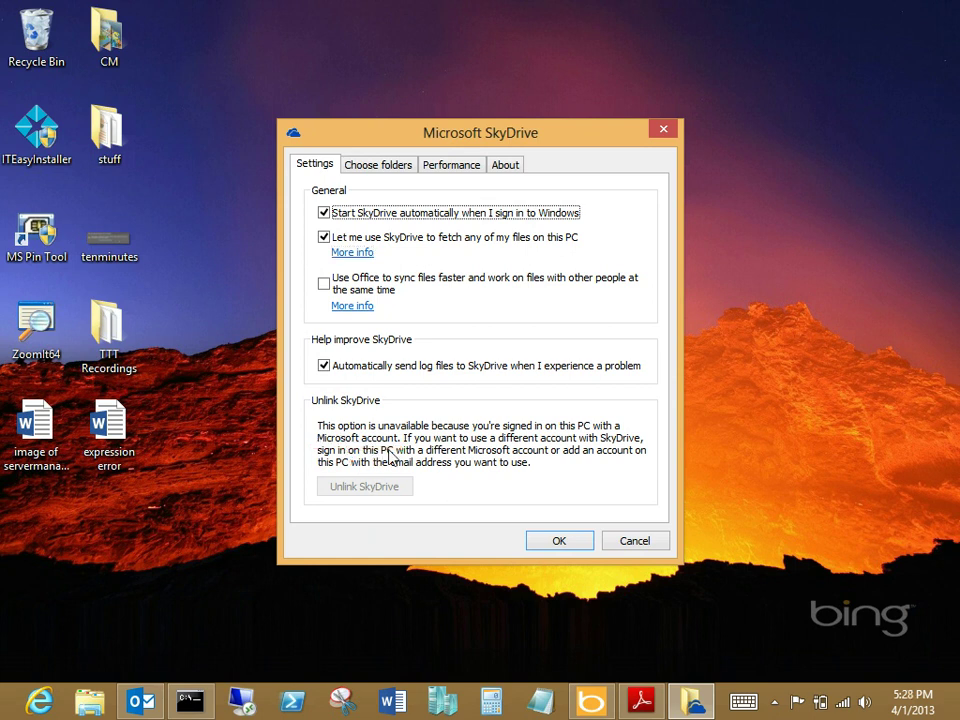
# View the Sync your settings page in PC settings, return to the desktop and cancel the SkyDrive settings dialog
pyautogui.moveTo(945, 489)
pyautogui.click(915, 548)
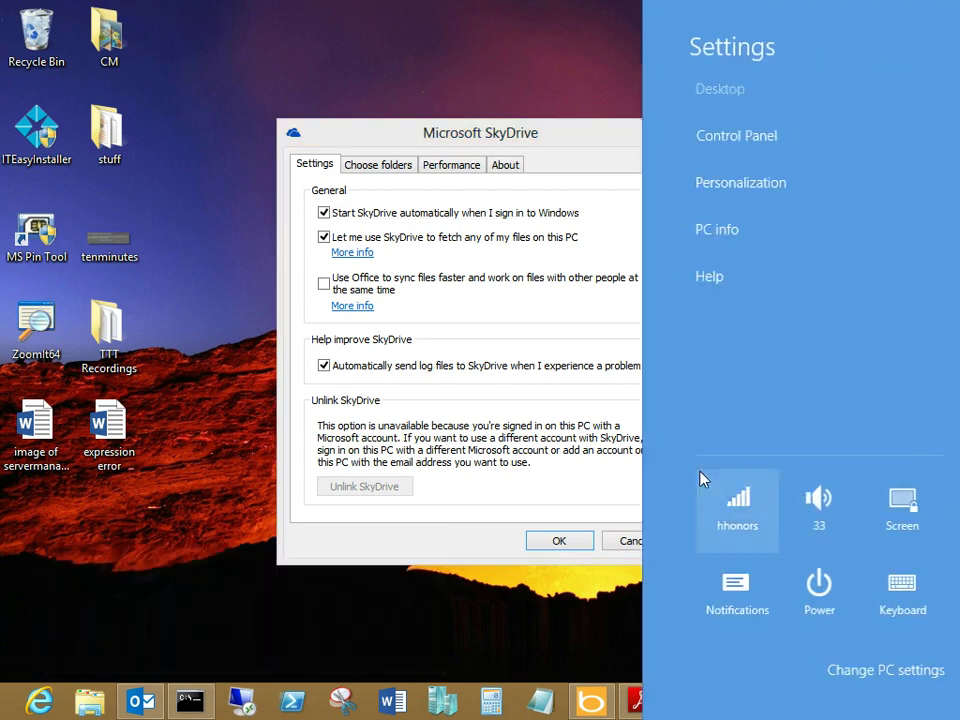
pyautogui.click(808, 680)
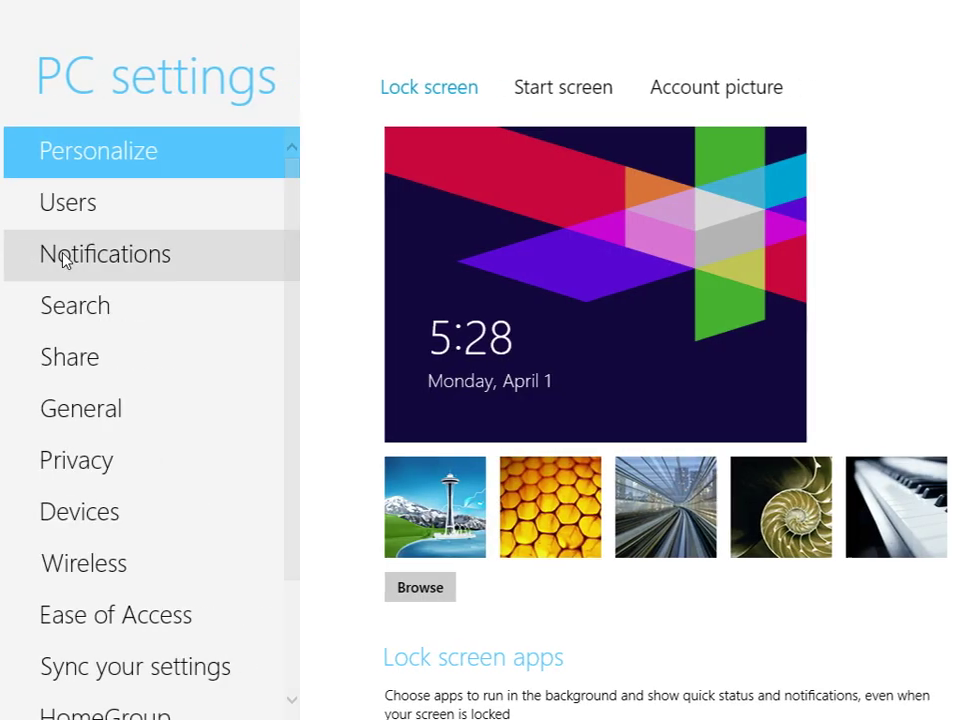
pyautogui.click(170, 670)
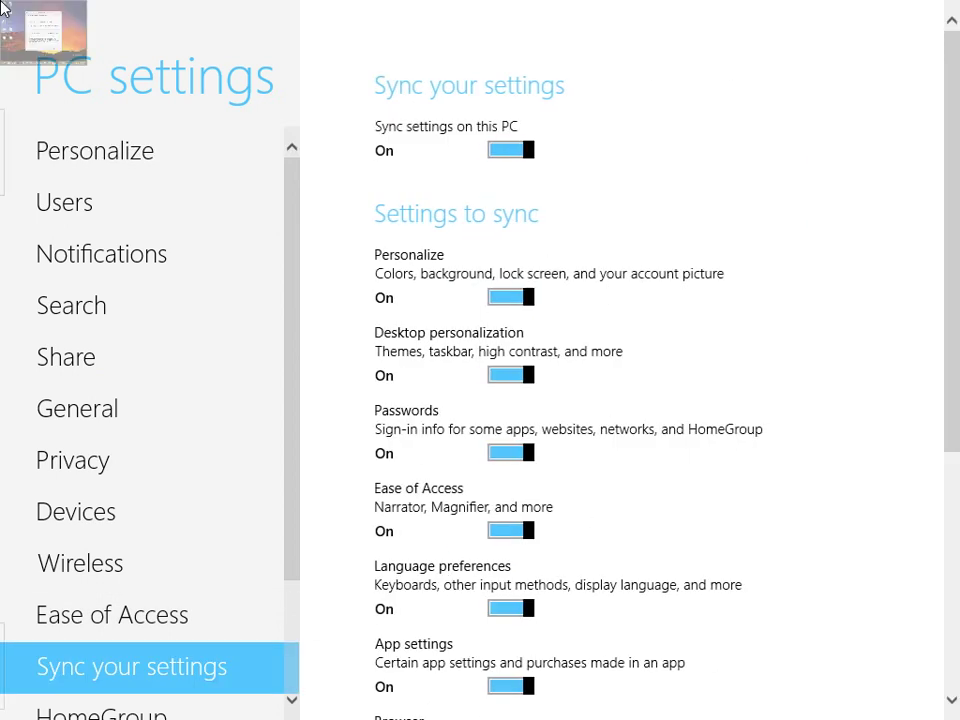
pyautogui.click(10, 10)
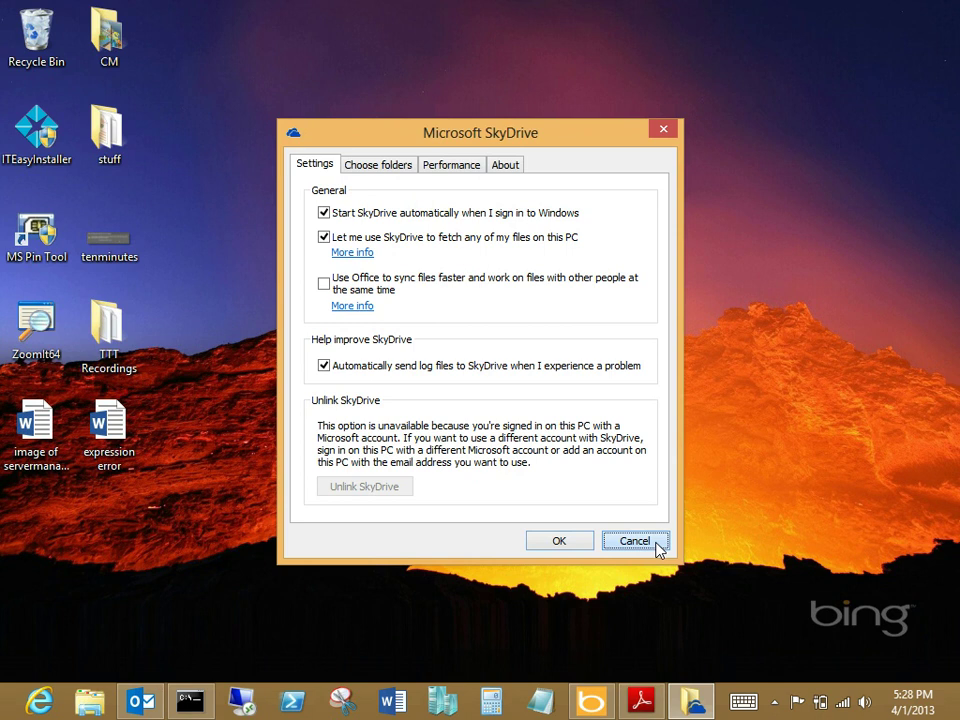
pyautogui.click(656, 545)
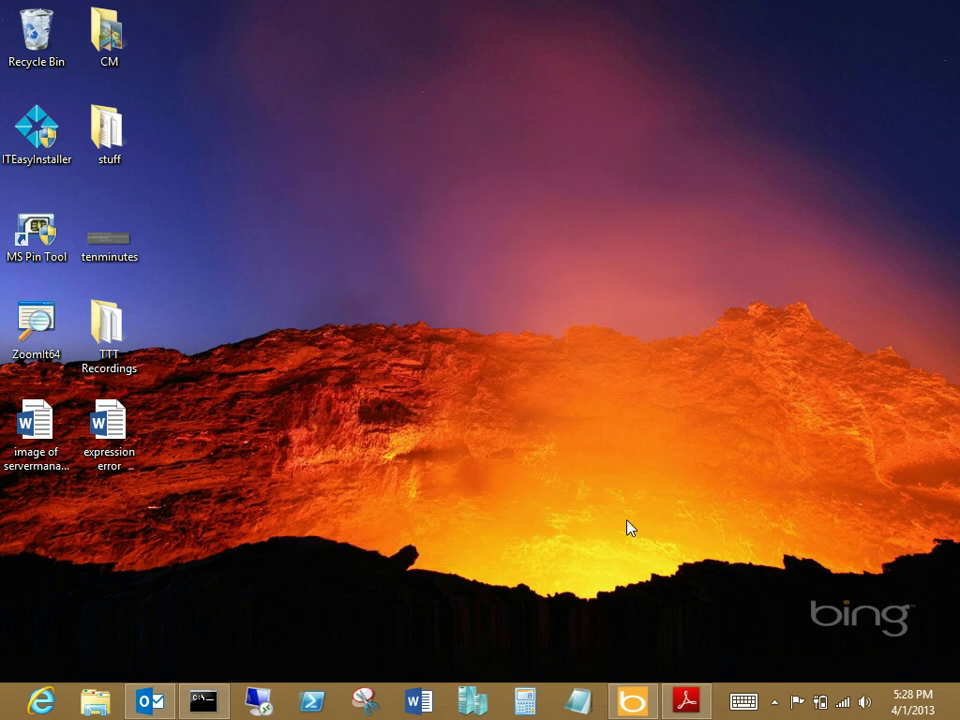
# Reopen the SkyDrive settings and go to the SkyDrive.com website
pyautogui.click(774, 701)
pyautogui.rightClick(729, 546)
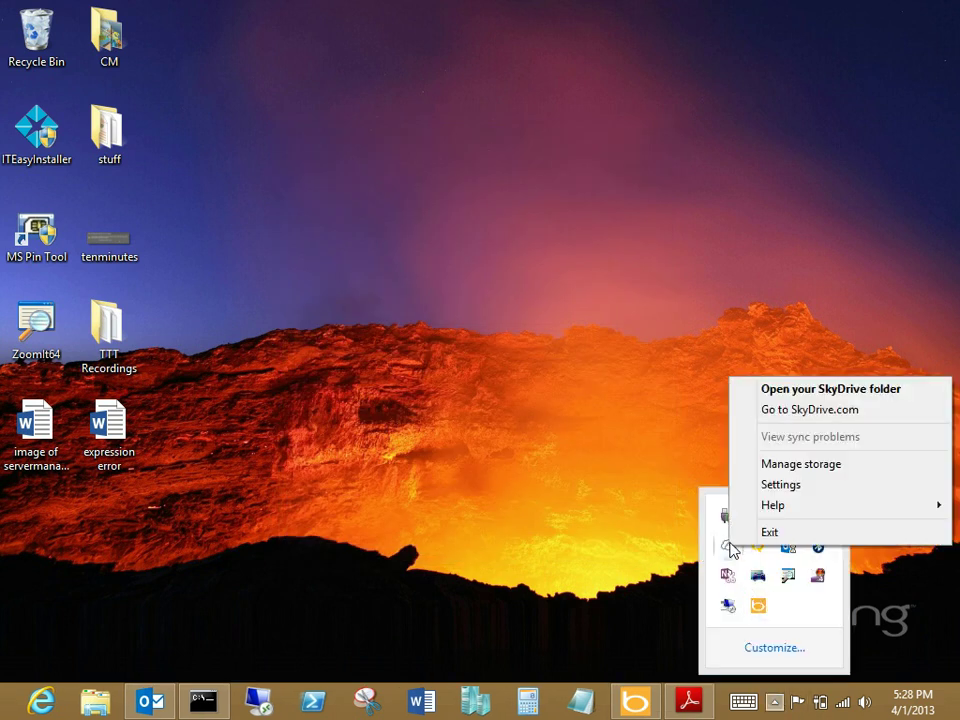
pyautogui.click(761, 486)
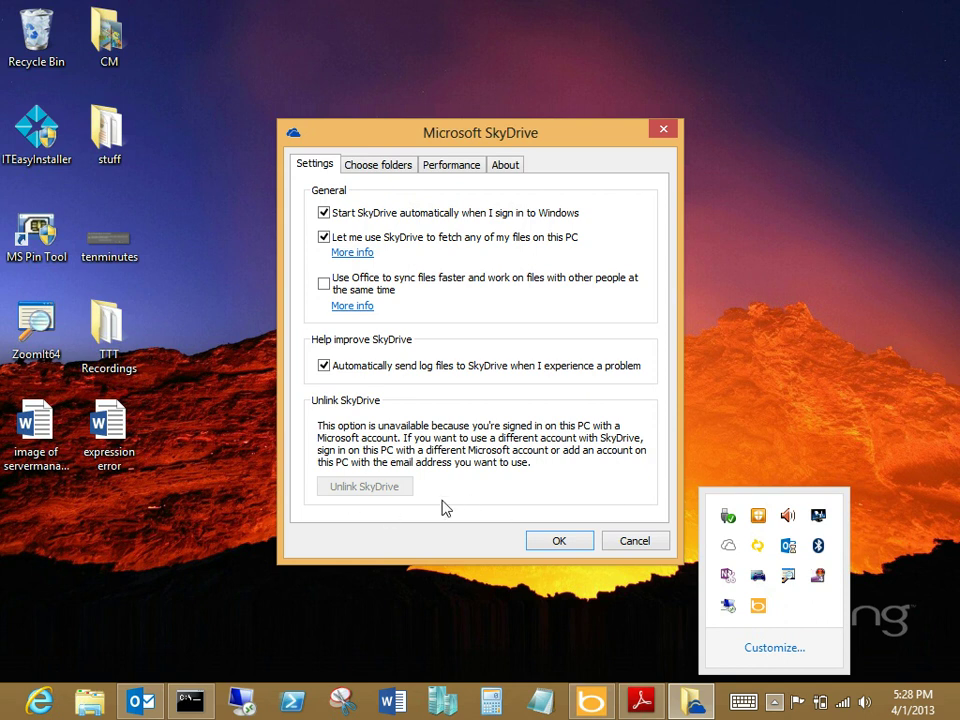
pyautogui.rightClick(729, 546)
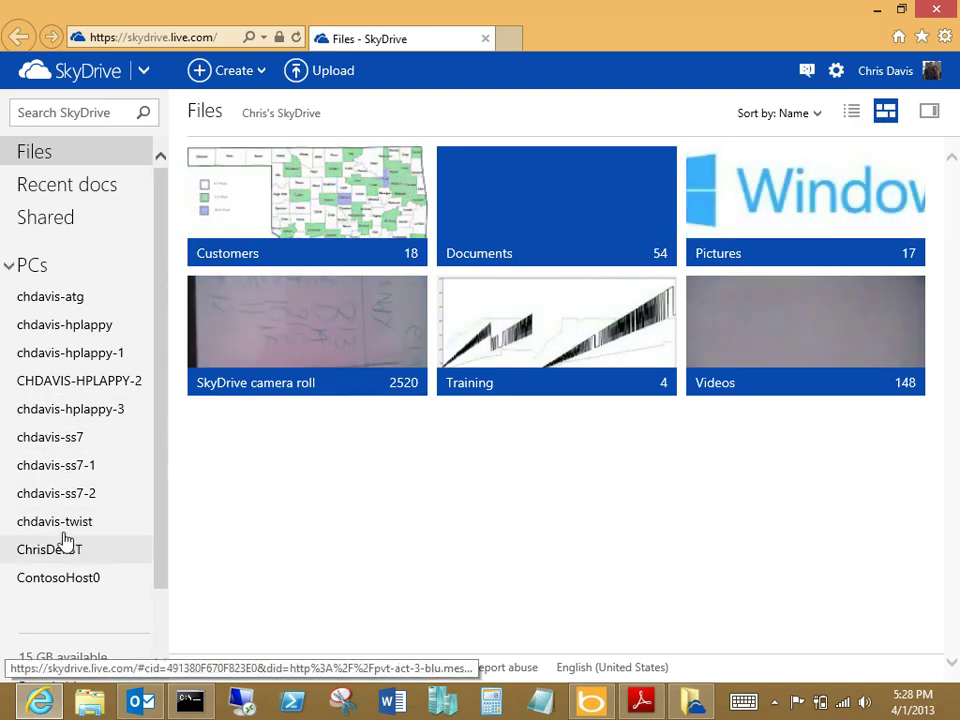
# Disconnect the PC whose name ends in "-twist" from SkyDrive, minimize the browser and cancel the settings dialog
pyautogui.click(24, 525)
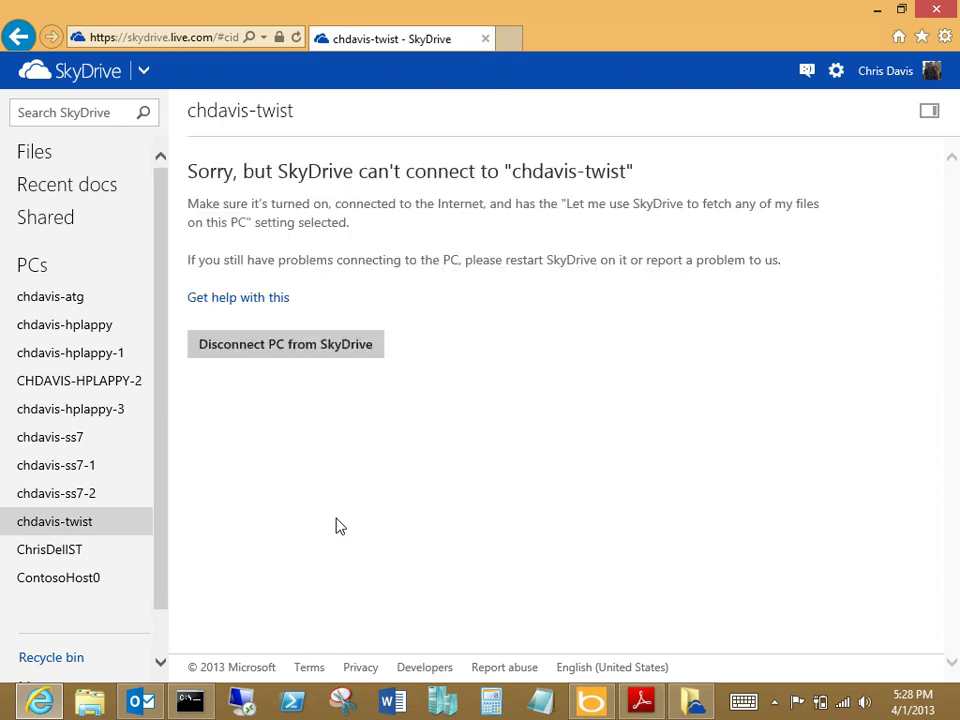
pyautogui.click(287, 347)
pyautogui.click(714, 447)
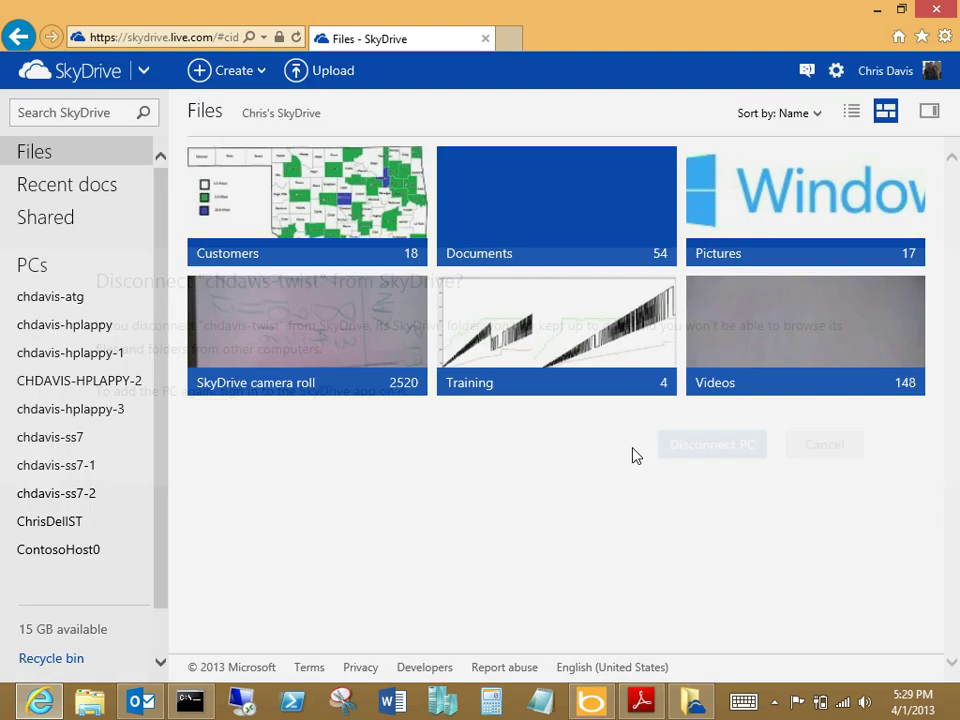
pyautogui.click(876, 14)
pyautogui.click(634, 540)
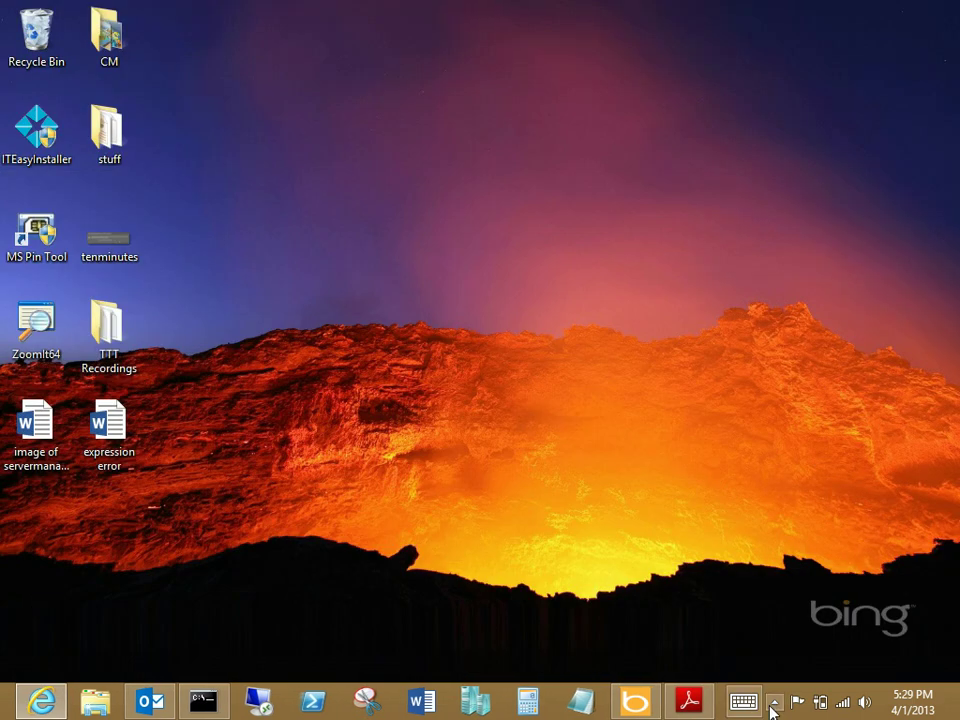
# View the list of connected PCs on SkyDrive.com again and return to the desktop
pyautogui.click(774, 701)
pyautogui.rightClick(729, 547)
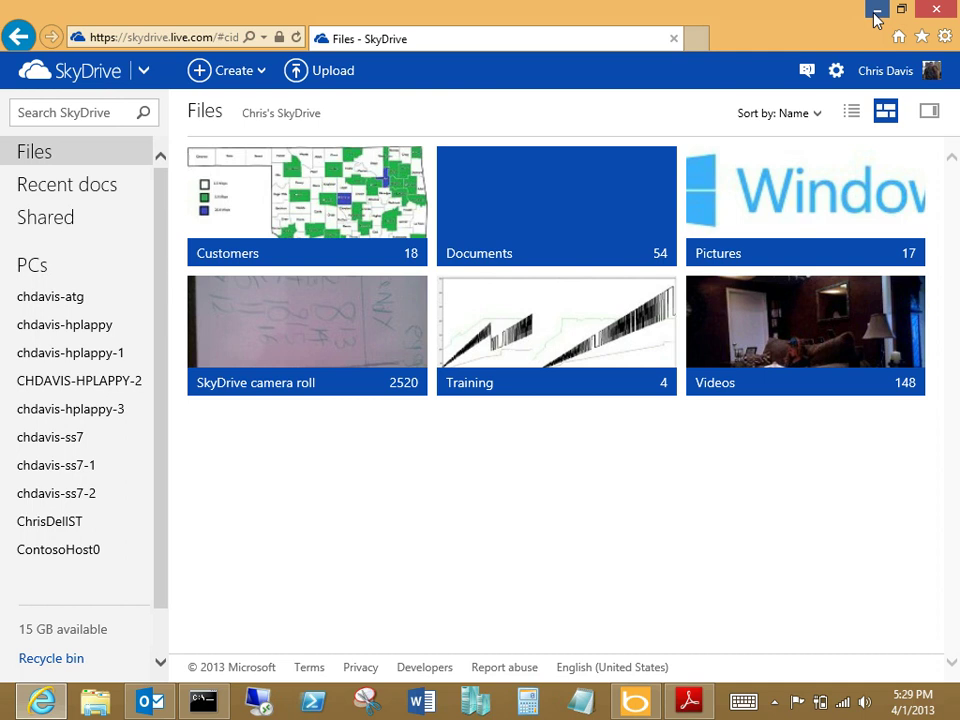
pyautogui.click(876, 11)
pyautogui.rightClick(776, 705)
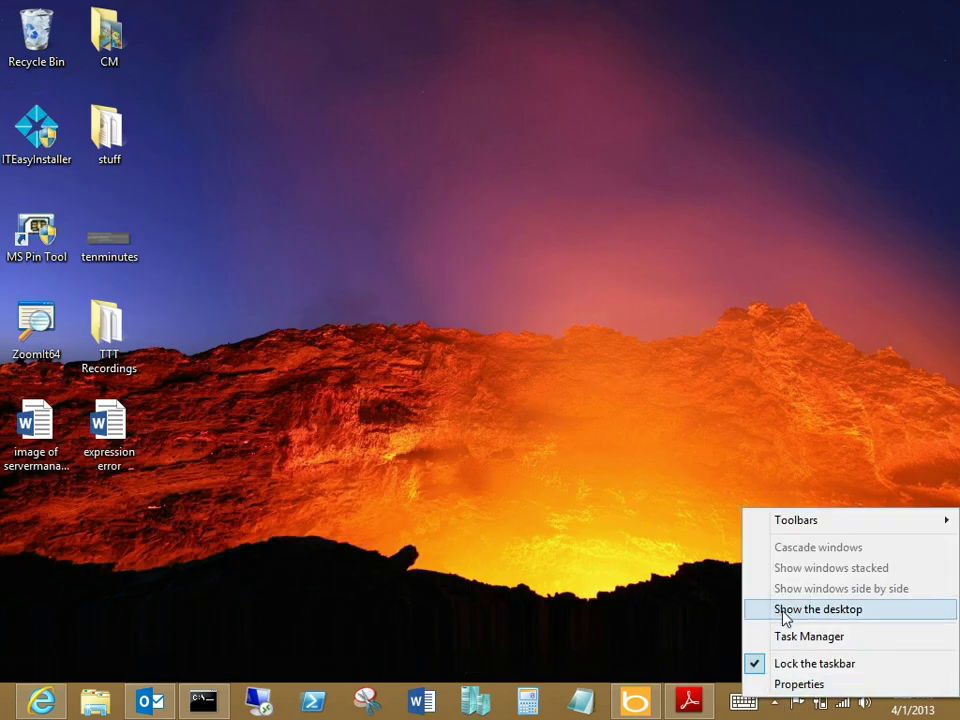
pyautogui.click(694, 619)
# Review the Choose folders, Performance, About and Settings pages of the SkyDrive settings, and close the dialog
pyautogui.click(772, 702)
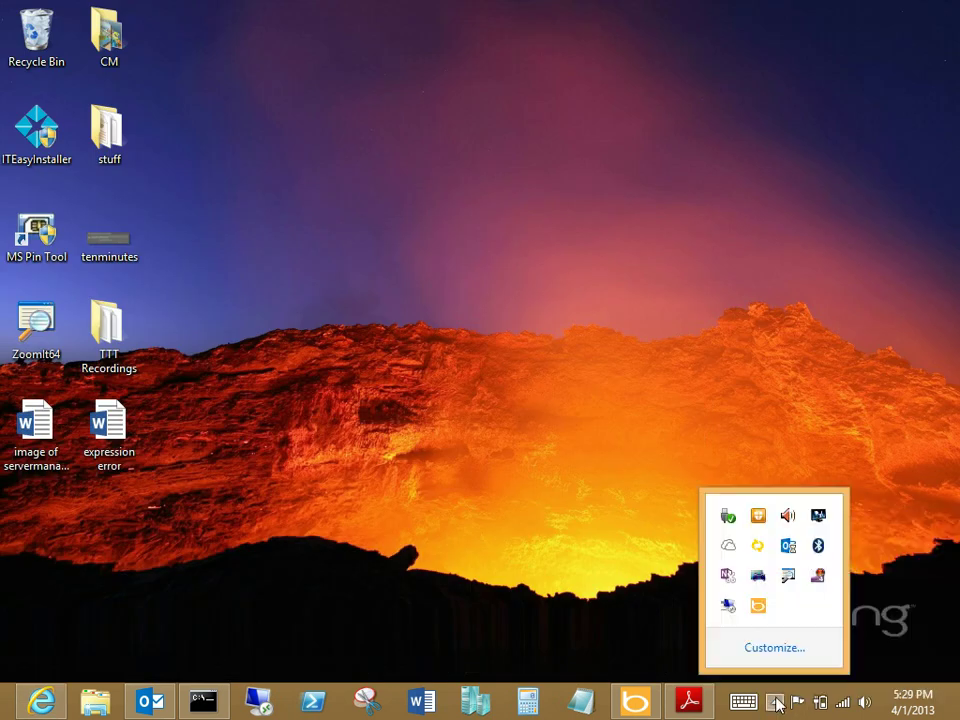
pyautogui.rightClick(729, 547)
pyautogui.click(778, 487)
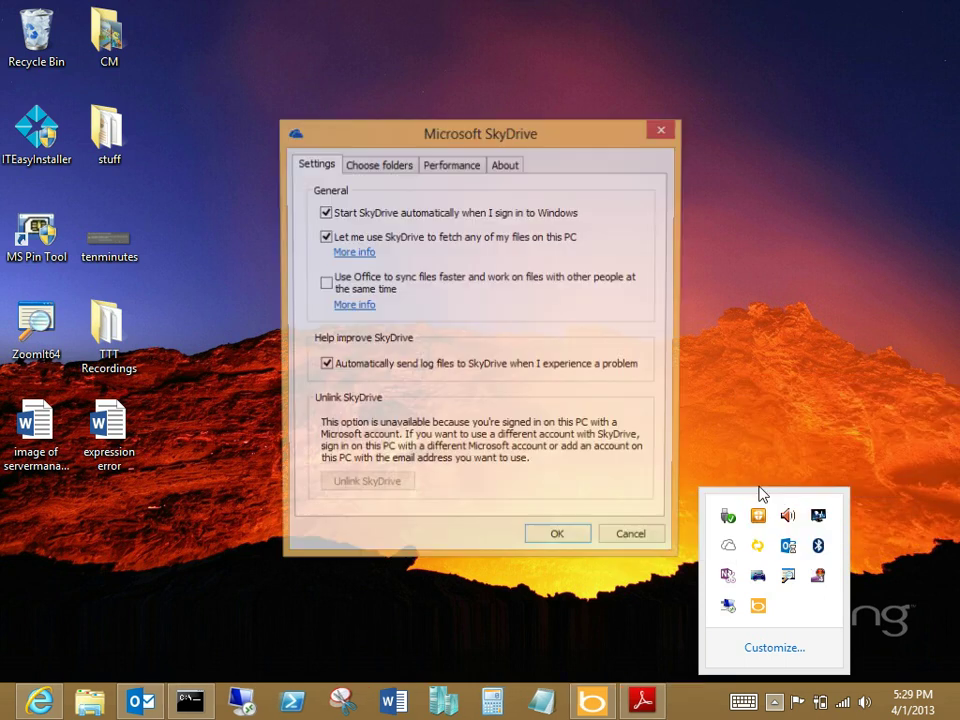
pyautogui.click(360, 164)
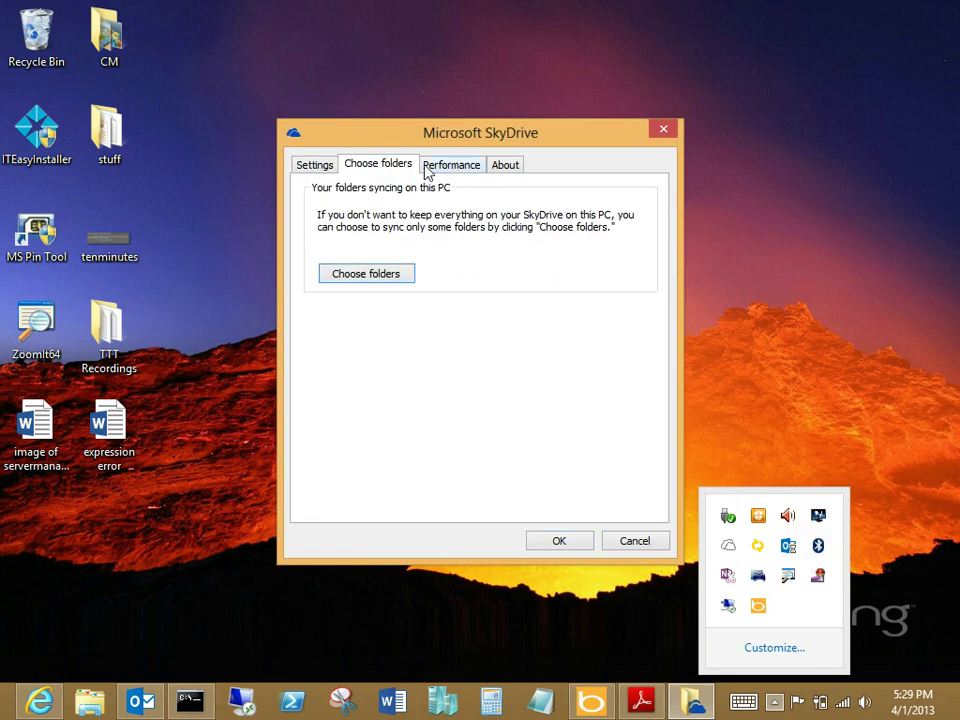
pyautogui.click(440, 165)
pyautogui.click(510, 165)
pyautogui.click(304, 165)
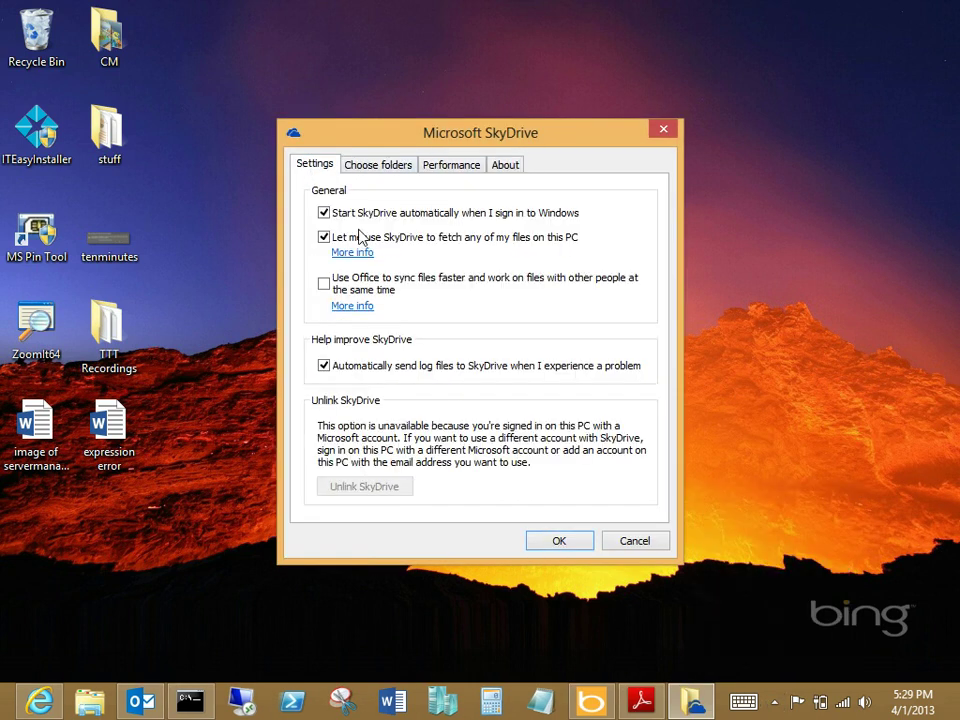
pyautogui.click(560, 541)
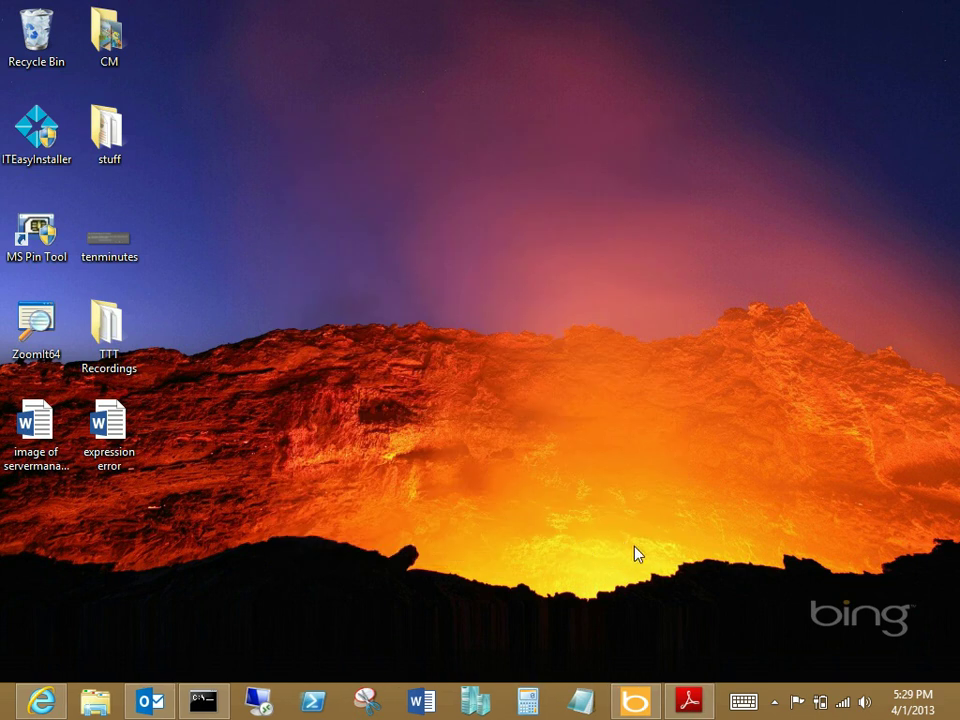
# Open the local SkyDrive folder and exit the SkyDrive sync app
pyautogui.click(777, 703)
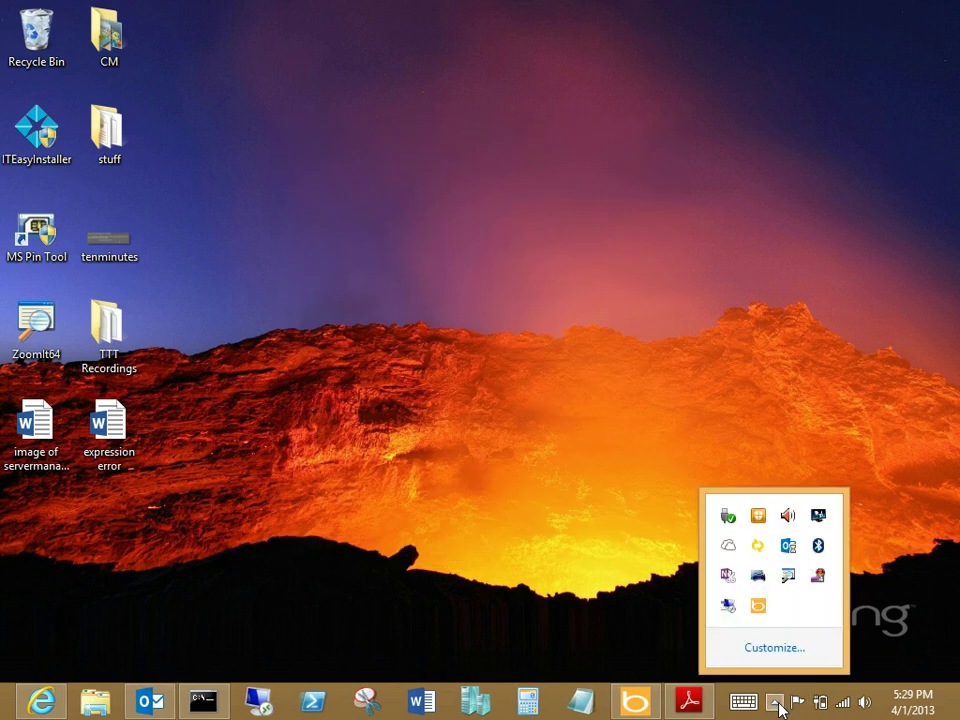
pyautogui.click(728, 547)
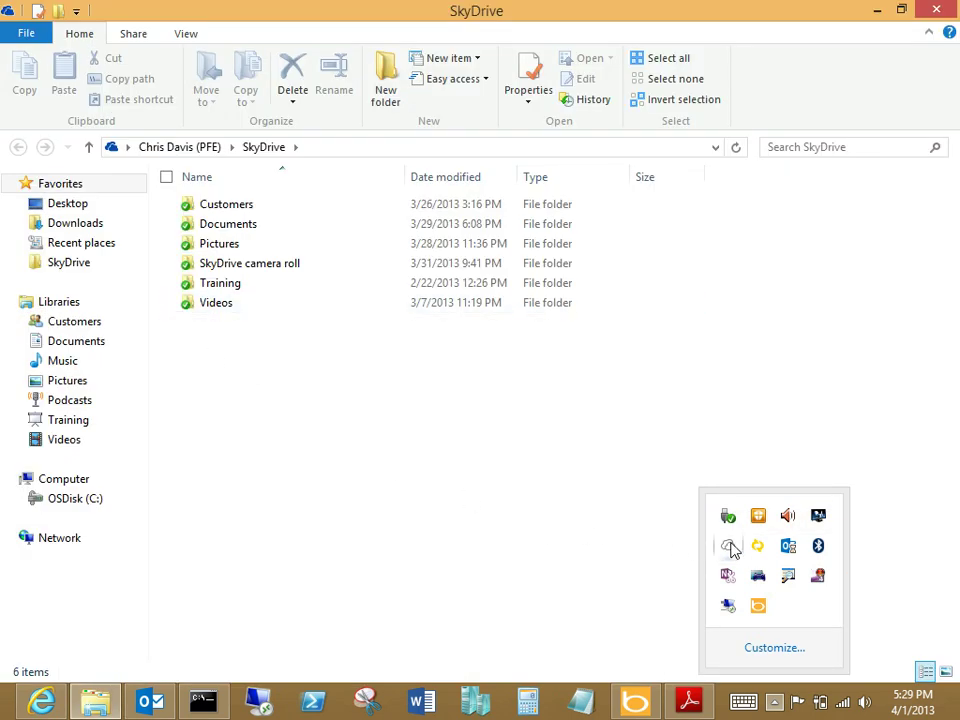
pyautogui.rightClick(731, 548)
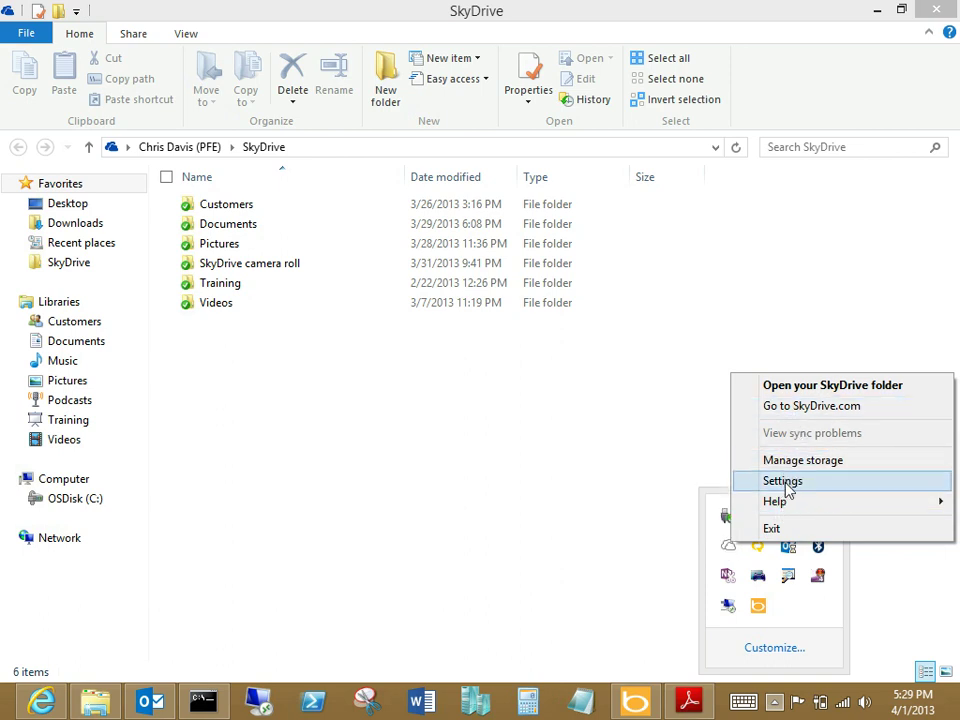
pyautogui.click(774, 528)
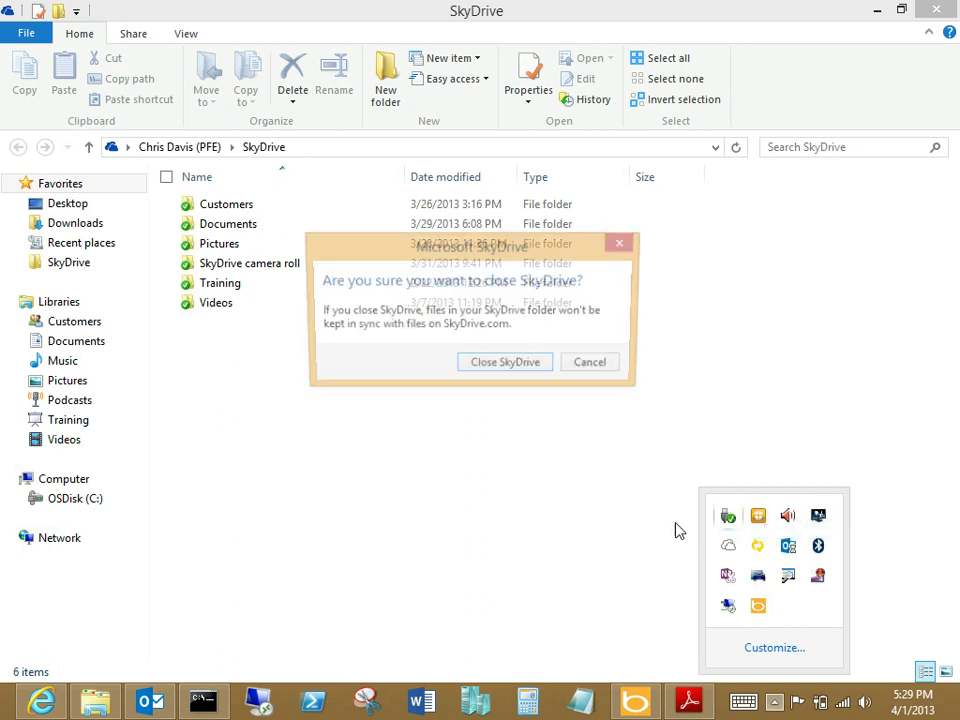
pyautogui.click(507, 370)
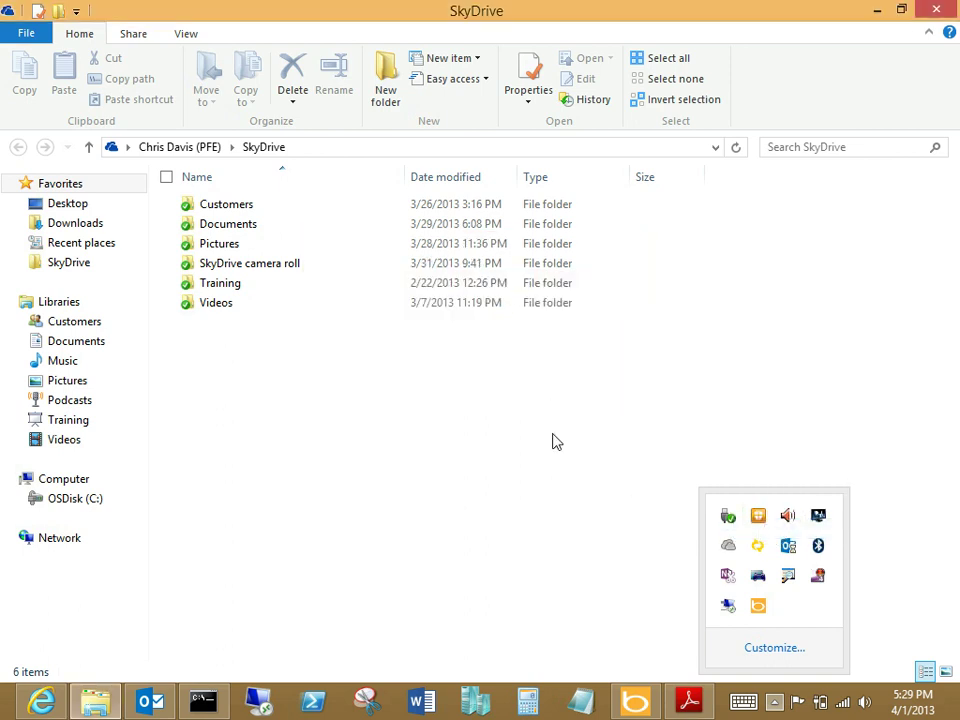
pyautogui.click(707, 529)
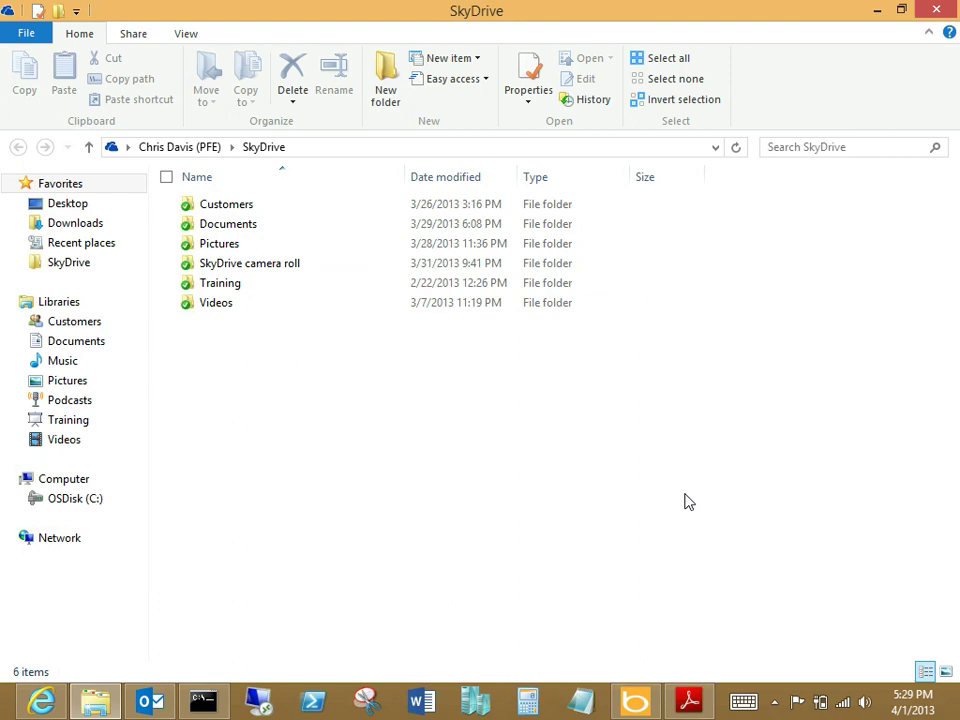
# Search the apps for "skyd" and start the SkyDrive desktop app
pyautogui.press('super')
pyautogui.write('skyd')
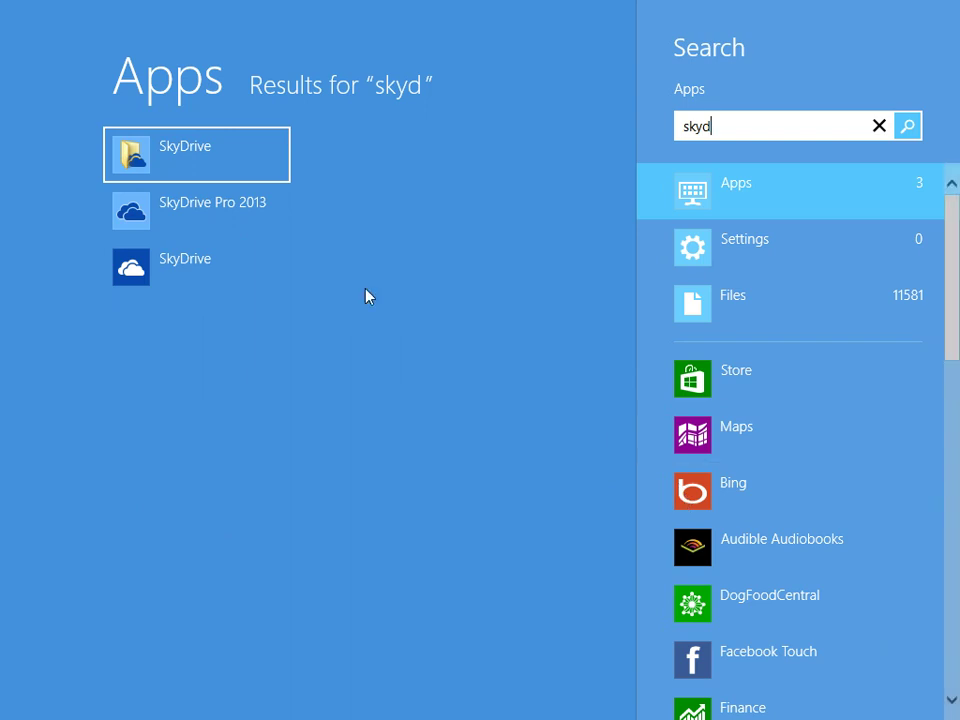
pyautogui.click(165, 154)
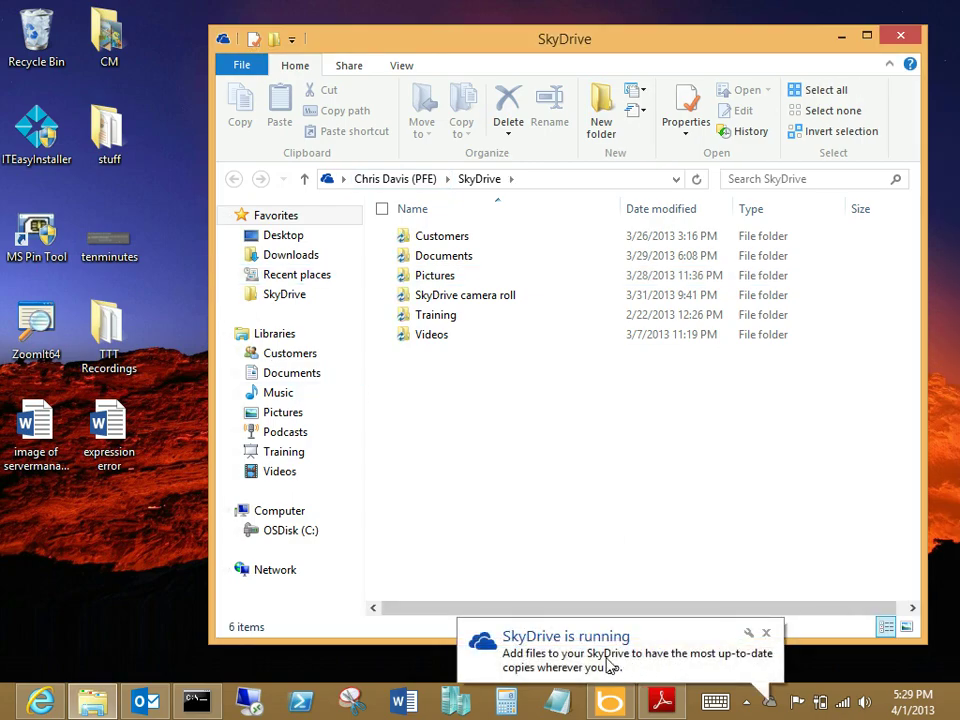
# Check the SkyDrive status icon, and move the device removal message and the SkyDrive folder window apart
pyautogui.click(774, 702)
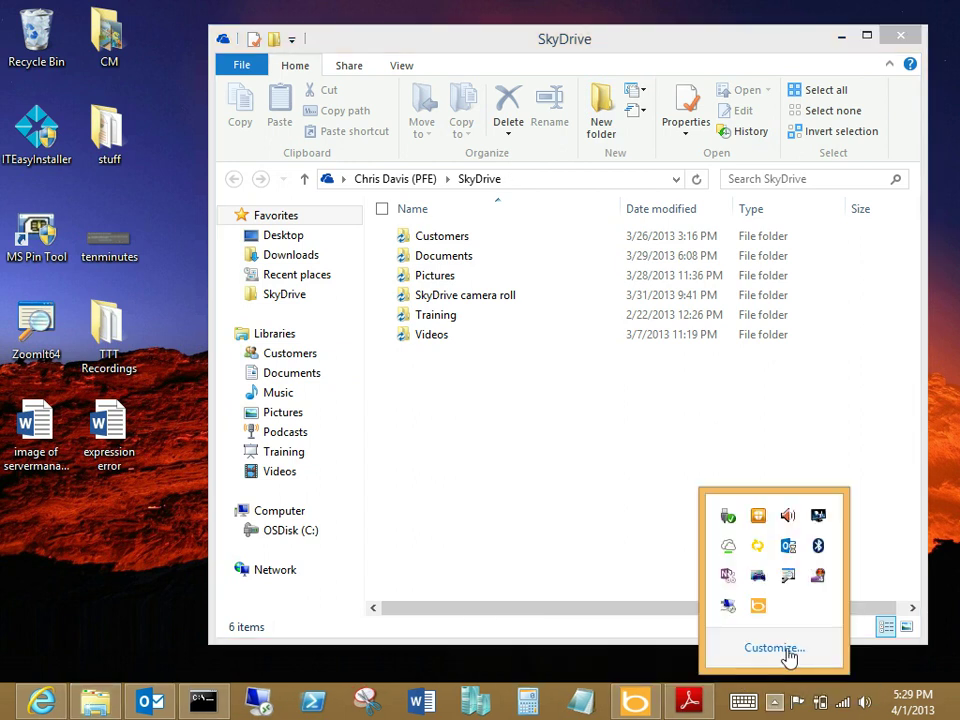
pyautogui.rightClick(729, 549)
pyautogui.click(445, 290)
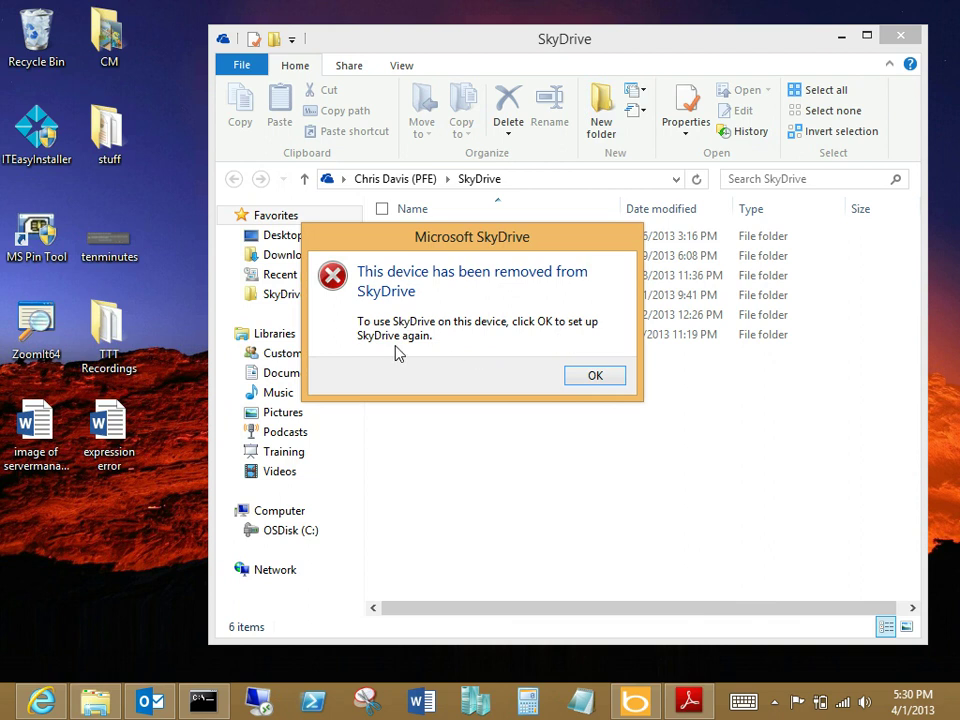
pyautogui.moveTo(422, 243); pyautogui.dragTo(131, 323)
pyautogui.moveTo(520, 52); pyautogui.dragTo(557, 66)
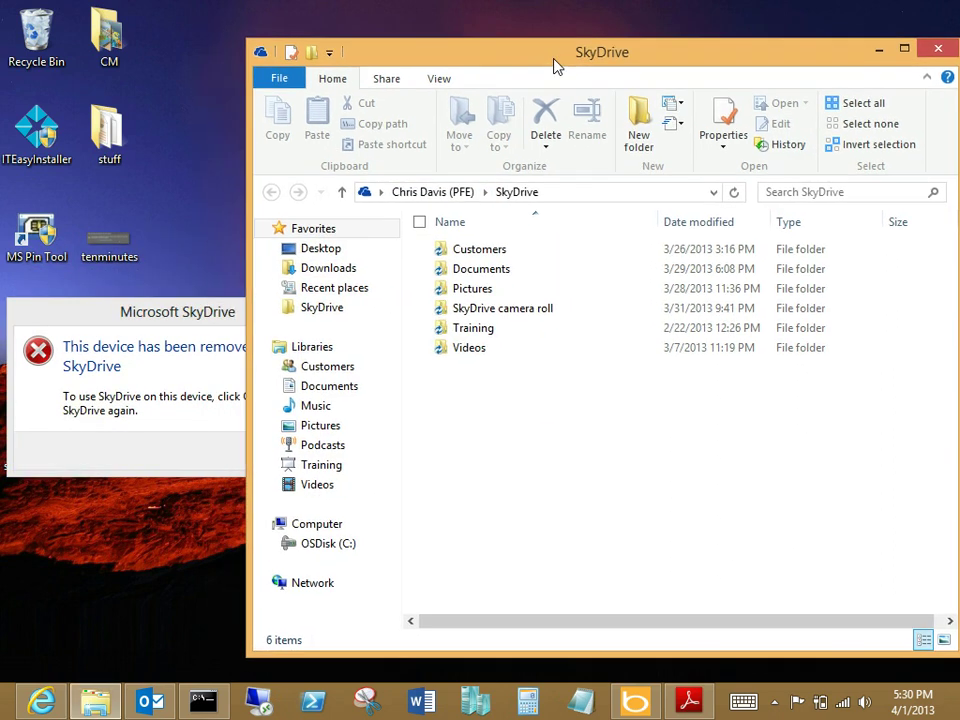
# Try to cut all six folders in the local SkyDrive folder
pyautogui.click(470, 350)
pyautogui.click(473, 252)
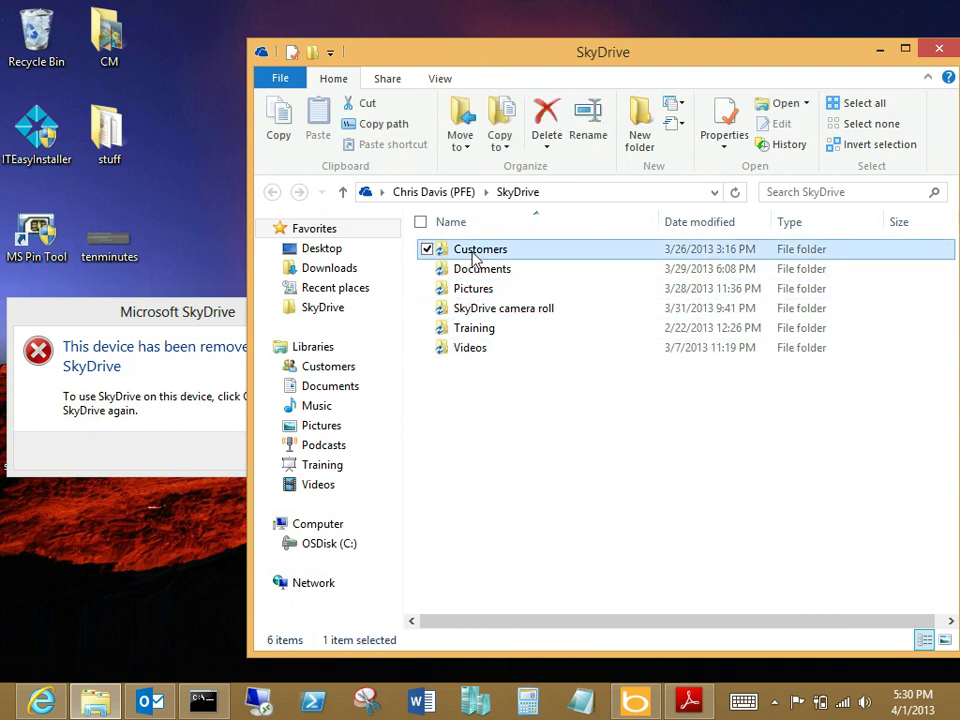
pyautogui.click(476, 419)
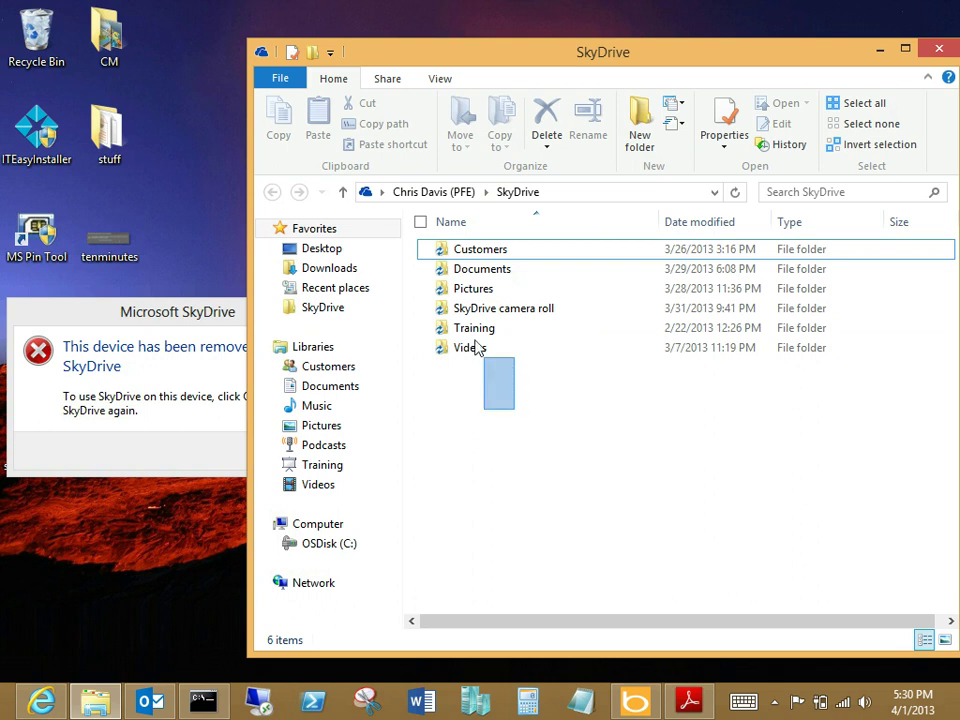
pyautogui.moveTo(476, 347); pyautogui.dragTo(448, 248)
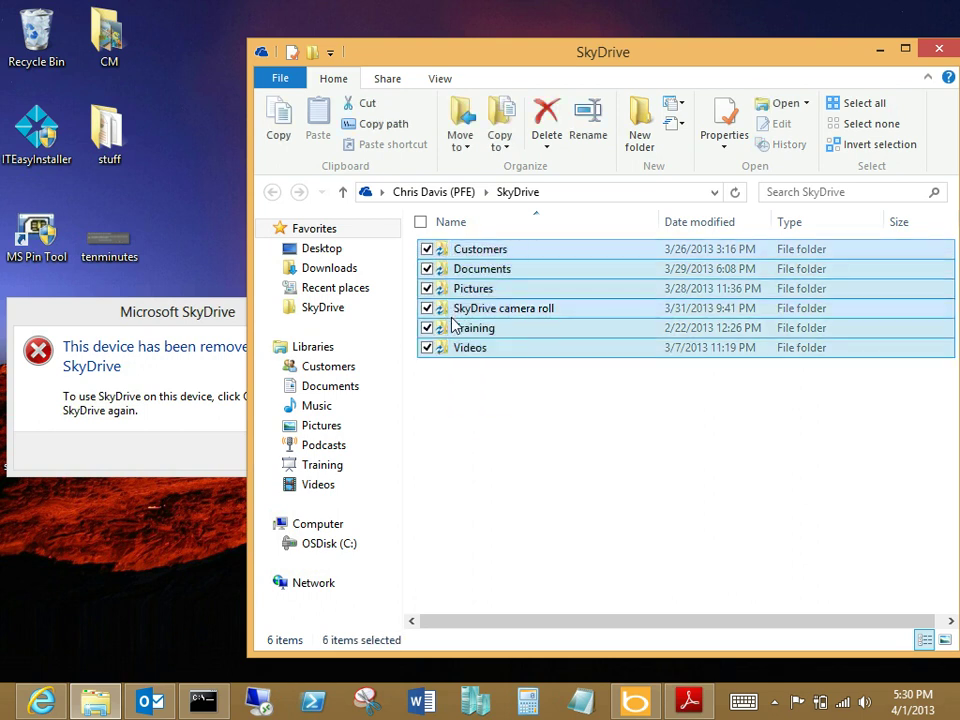
pyautogui.hotkey('ctrl', 'c')
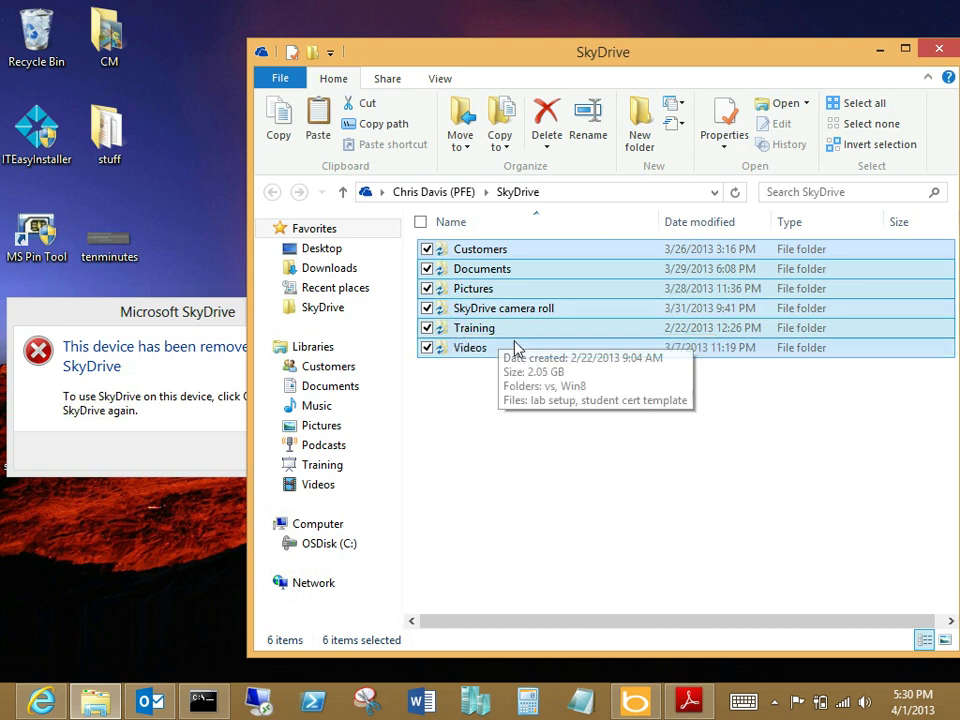
pyautogui.click(499, 416)
pyautogui.moveTo(517, 402); pyautogui.dragTo(463, 254)
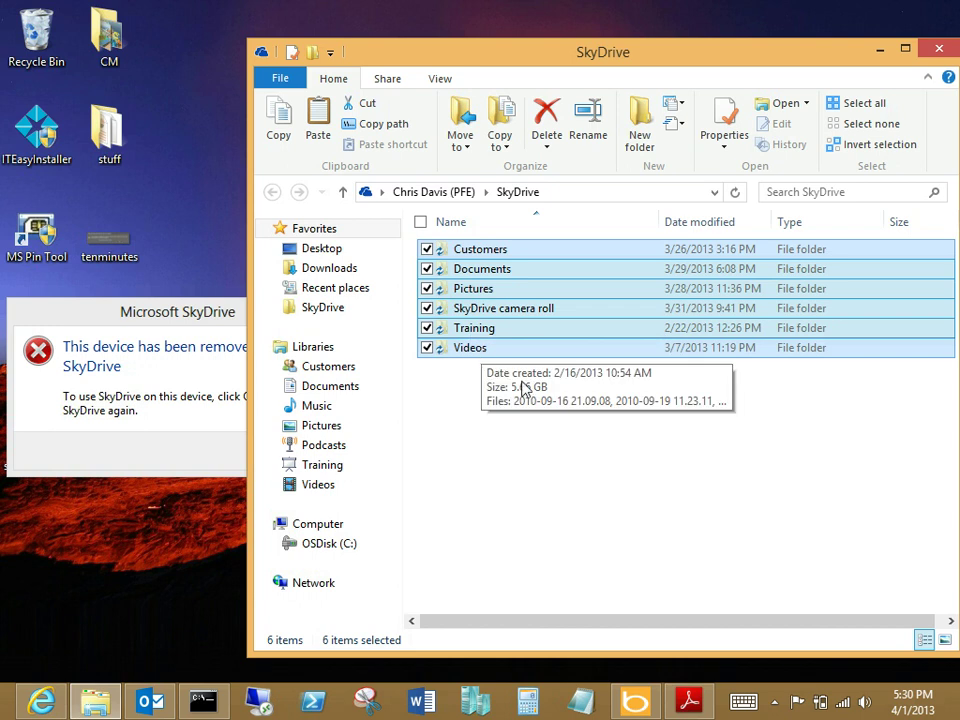
pyautogui.rightClick(482, 296)
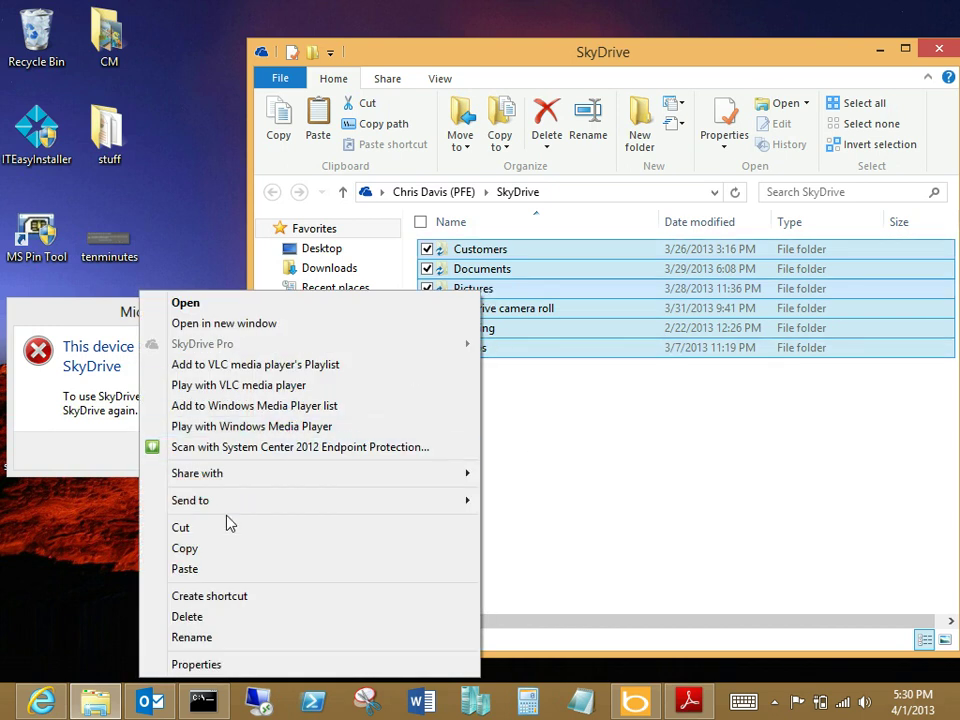
pyautogui.click(197, 528)
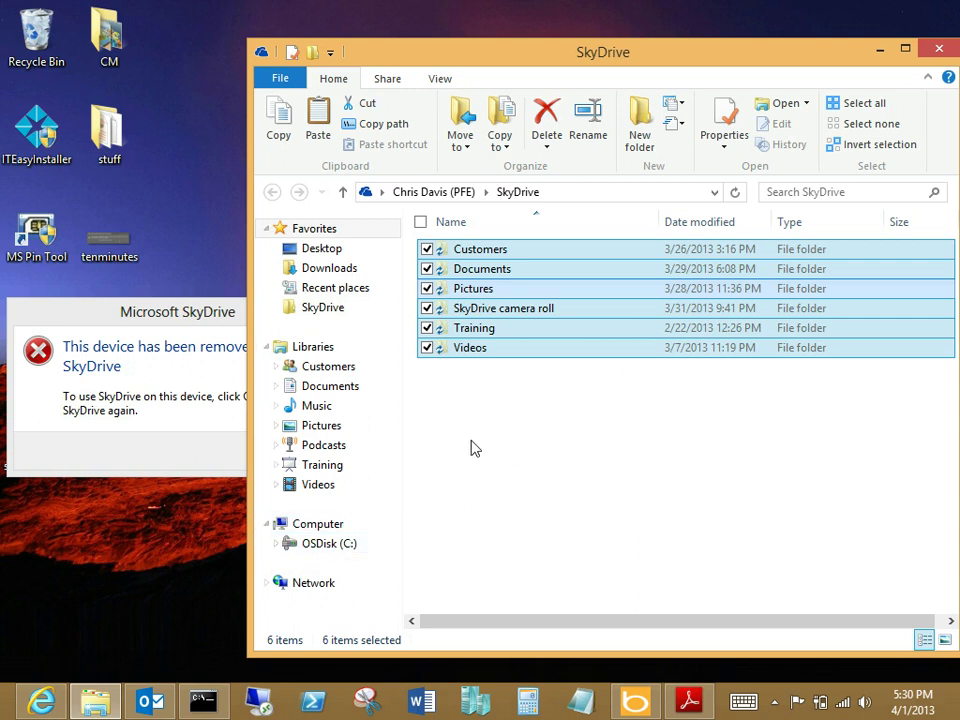
# Browse to the sdcard folder inside the user's profile folder on OSDisk (C:)
pyautogui.click(349, 550)
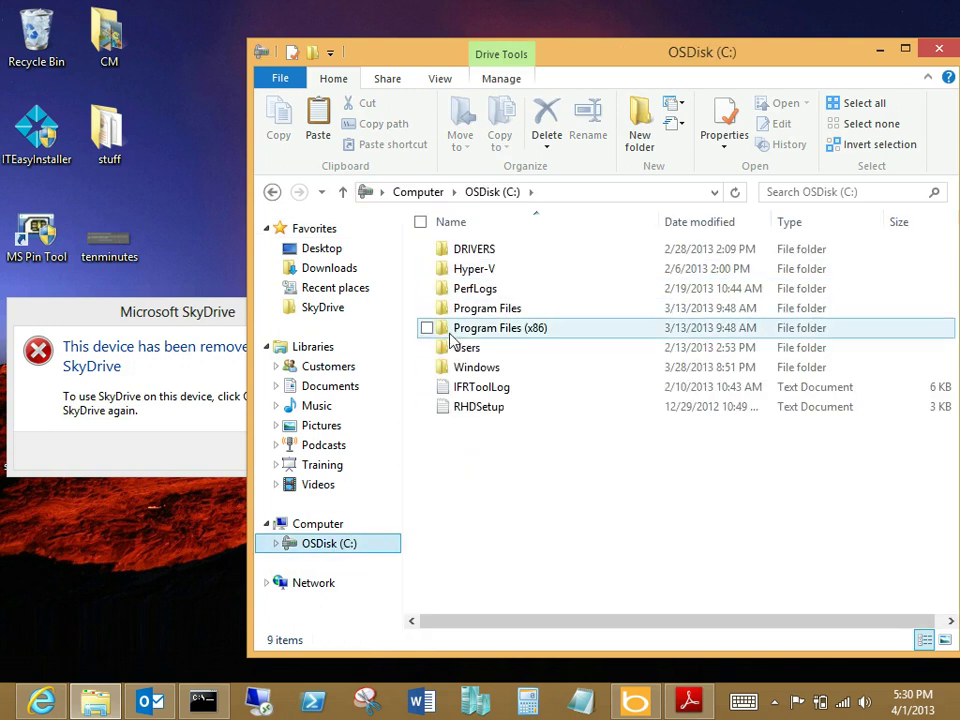
pyautogui.doubleClick(470, 357)
pyautogui.doubleClick(480, 259)
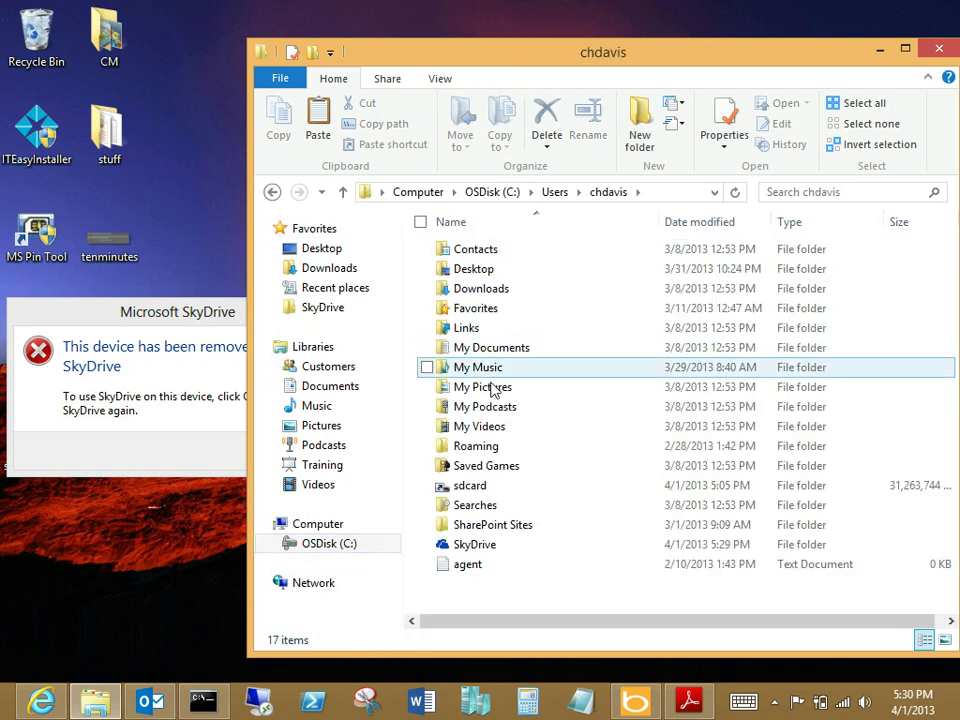
pyautogui.doubleClick(468, 486)
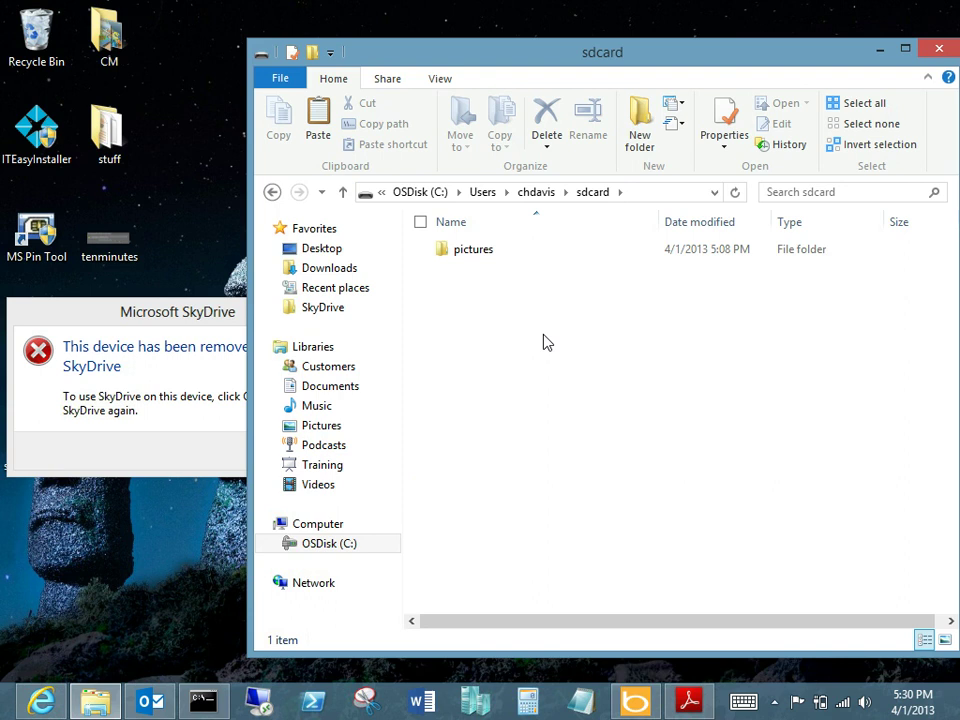
# Check the contents of the pictures folder in sdcard, permanently delete that folder, and reopen sdcard
pyautogui.doubleClick(465, 250)
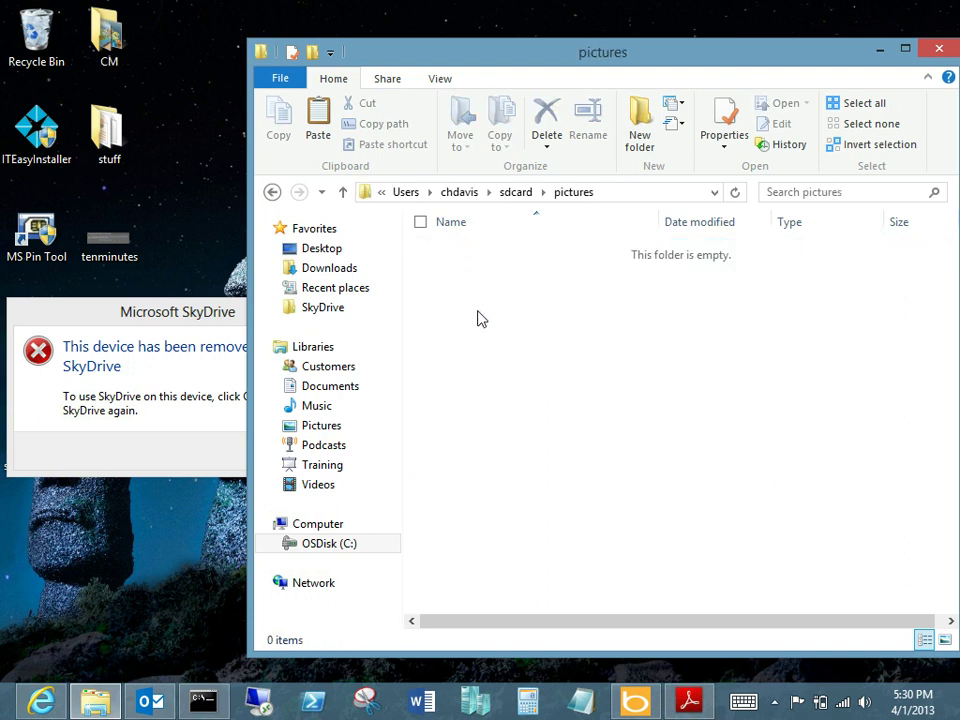
pyautogui.press('BackSpace')
pyautogui.hotkey('shift', 'Delete')
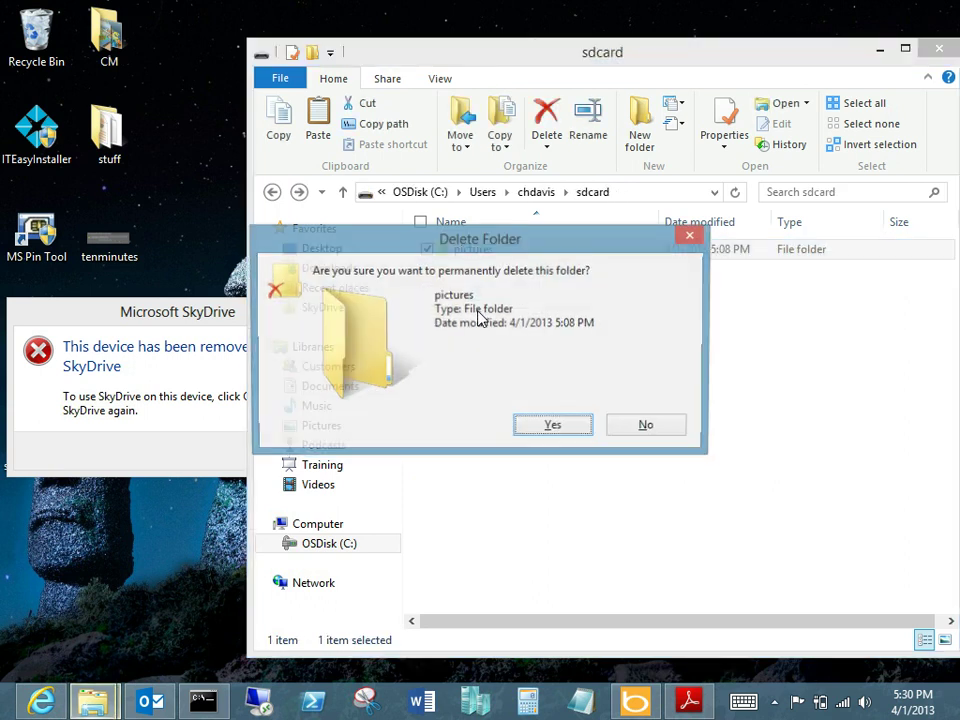
pyautogui.click(535, 423)
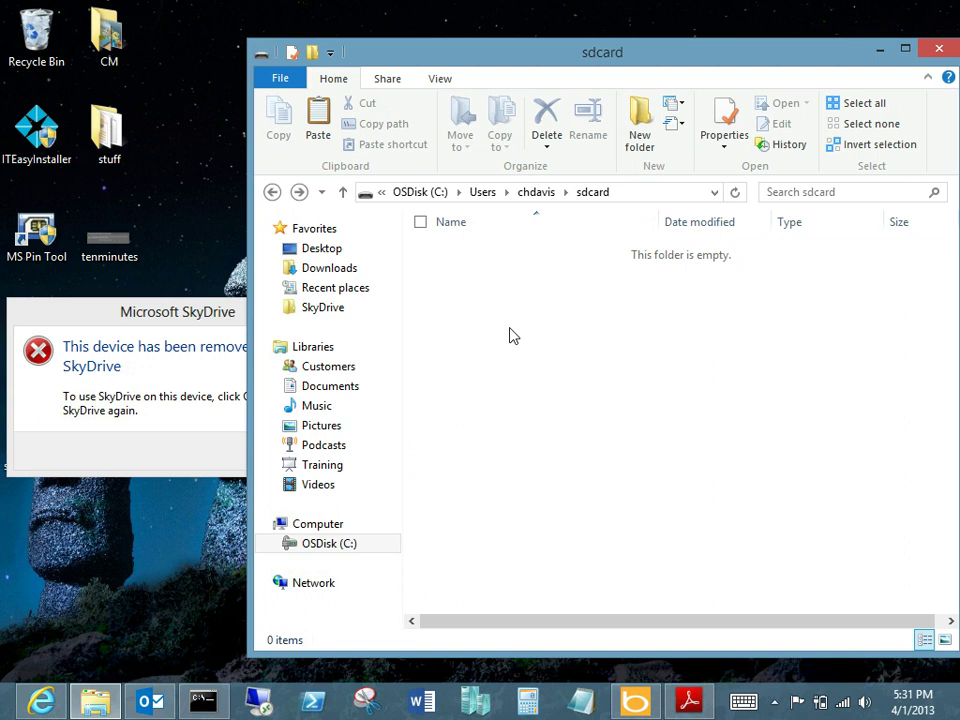
pyautogui.press('BackSpace')
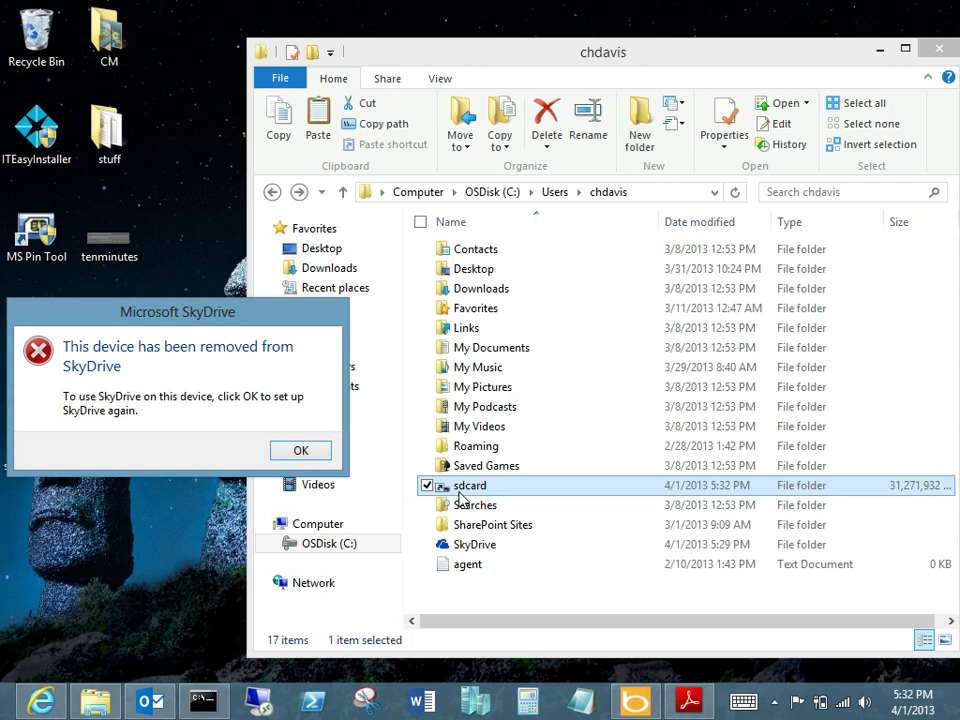
pyautogui.doubleClick(520, 486)
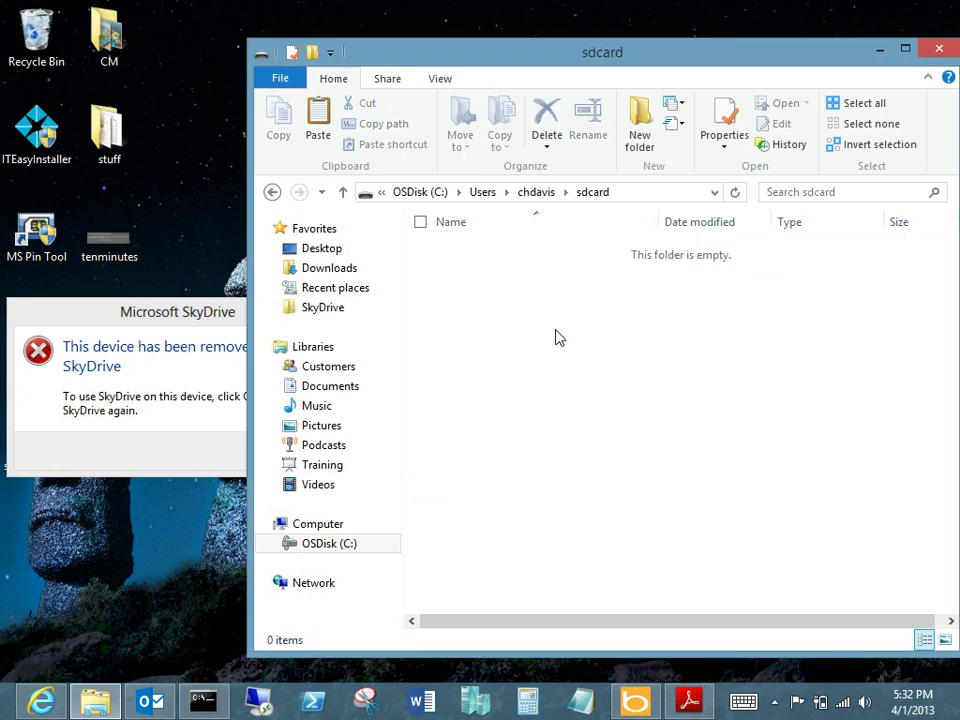
# Open a second File Explorer window and show the local SkyDrive folder in it
pyautogui.rightClick(100, 688)
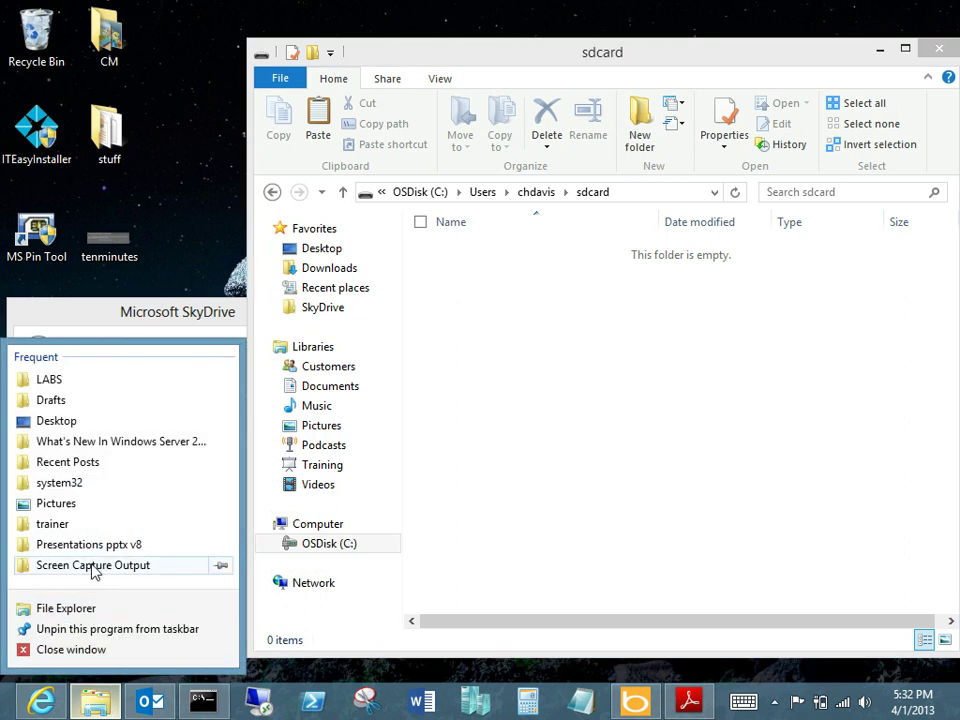
pyautogui.click(50, 612)
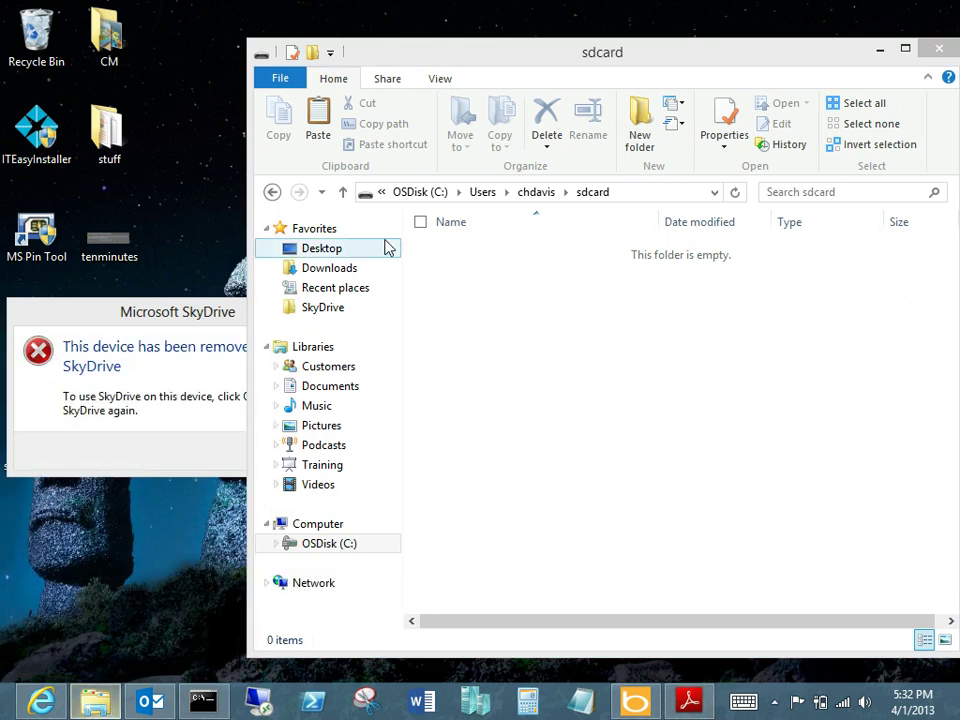
pyautogui.click(66, 270)
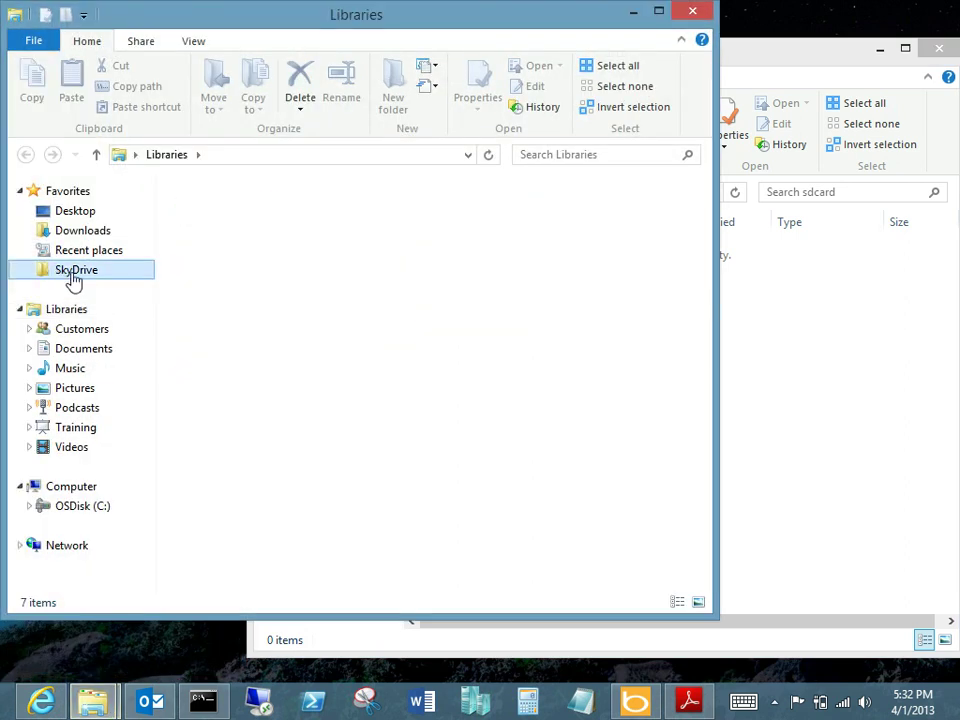
pyautogui.click(320, 156)
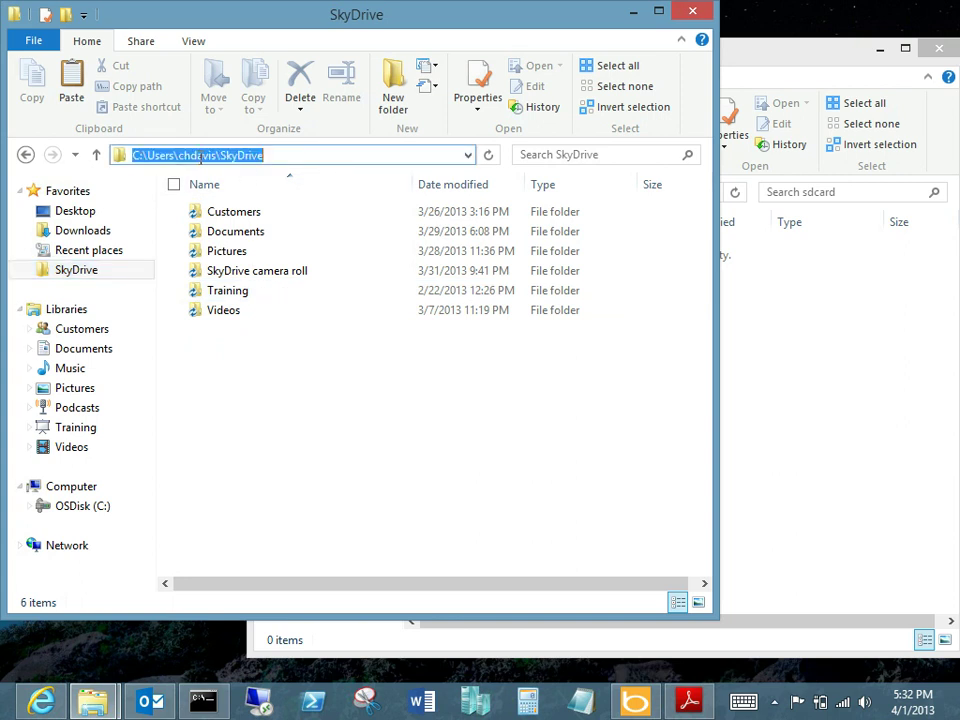
# Move all six folders from the SkyDrive folder to the sdcard folder
pyautogui.moveTo(321, 392); pyautogui.dragTo(226, 222)
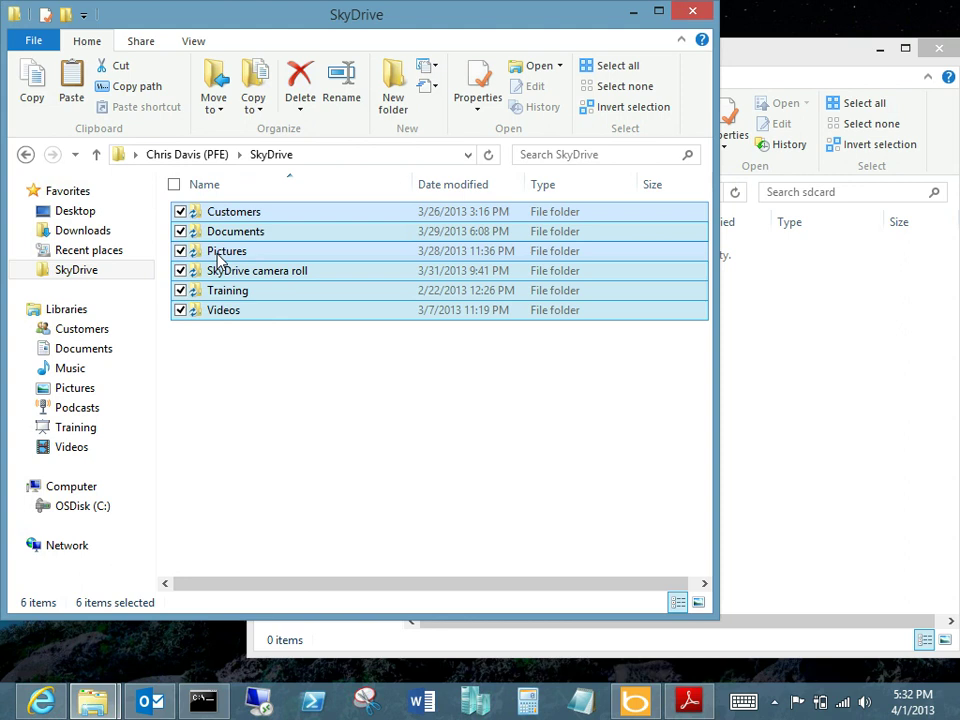
pyautogui.rightClick(218, 258)
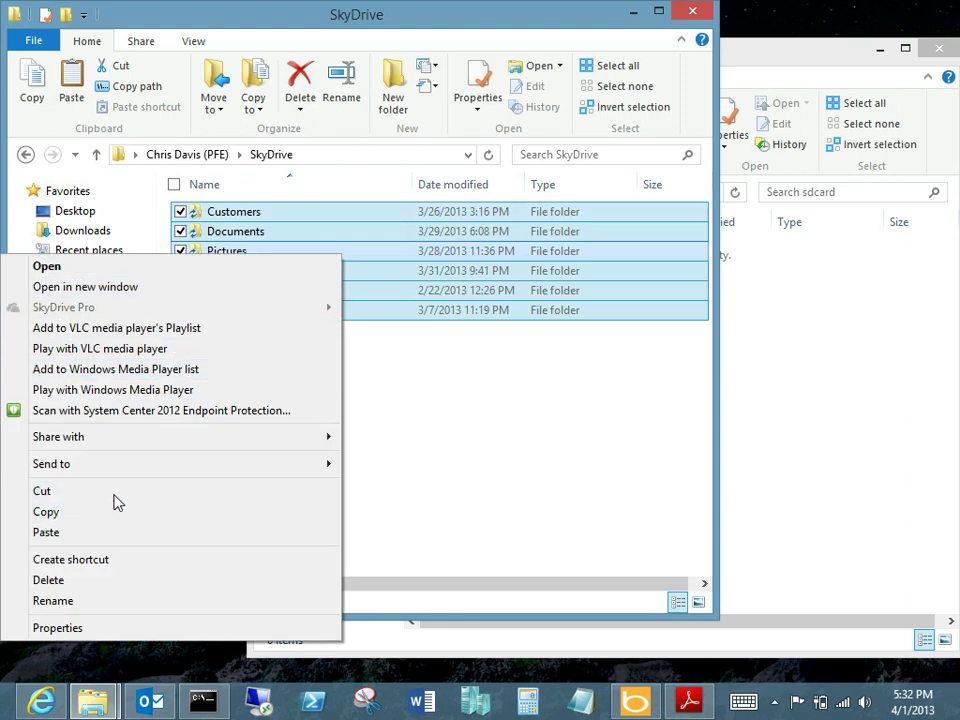
pyautogui.click(114, 510)
pyautogui.click(767, 354)
pyautogui.rightClick(484, 334)
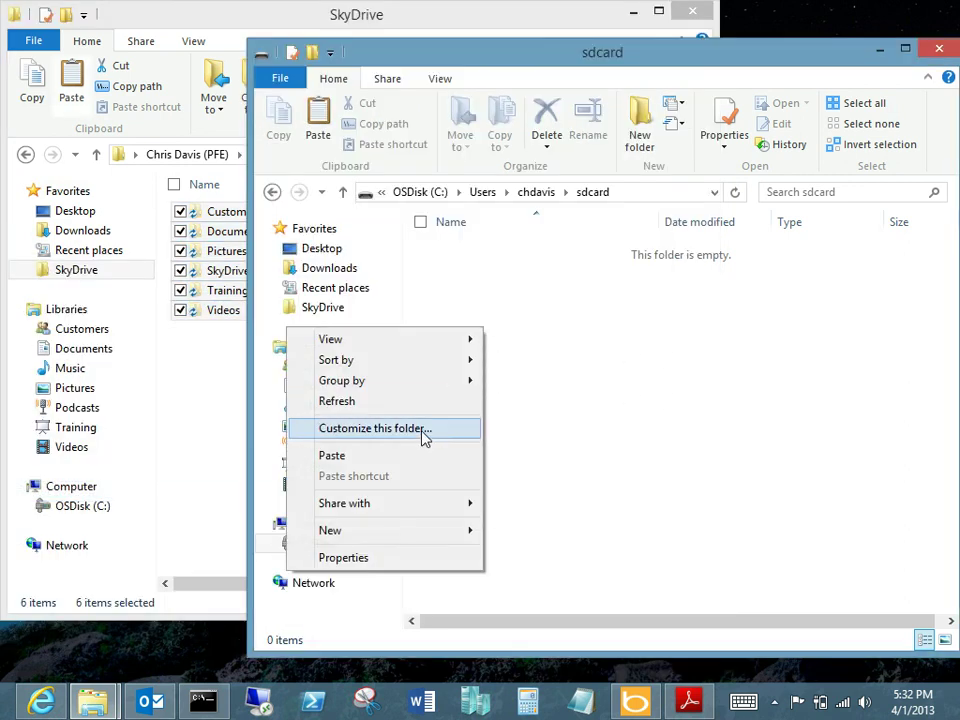
pyautogui.click(376, 457)
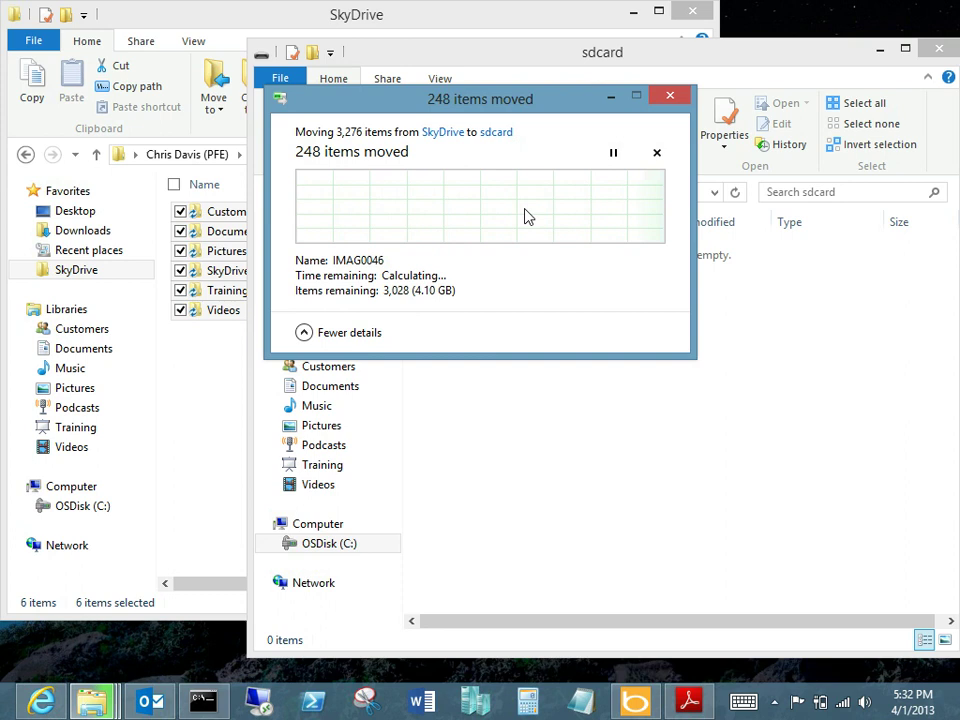
pyautogui.moveTo(440, 98); pyautogui.dragTo(511, 101)
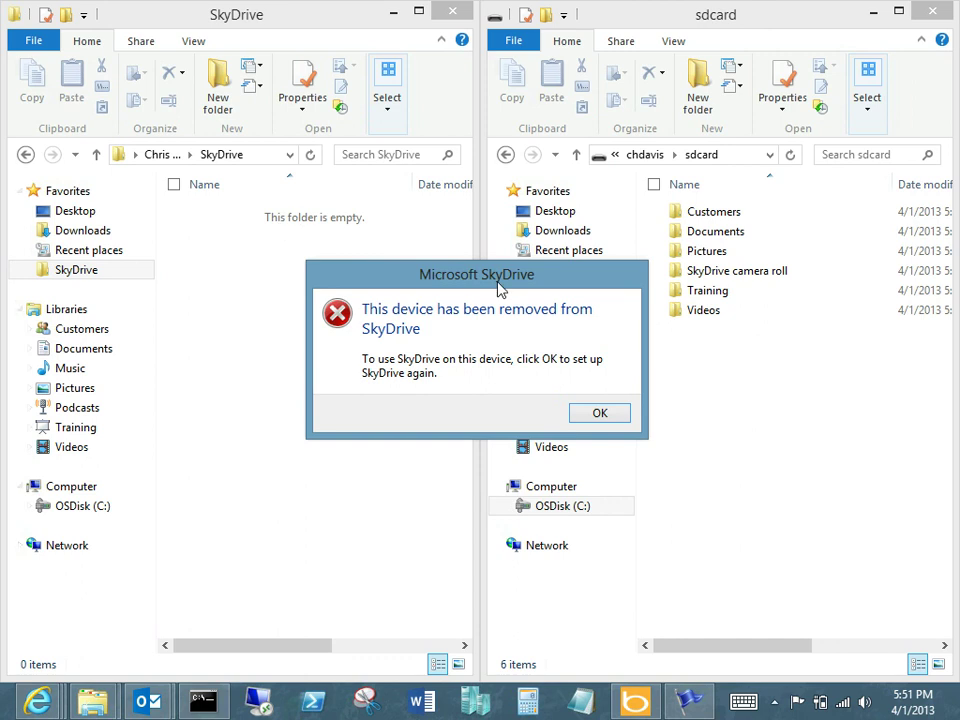
# Move the device removal message aside and check the full path of the sdcard folder
pyautogui.moveTo(500, 288); pyautogui.dragTo(323, 300)
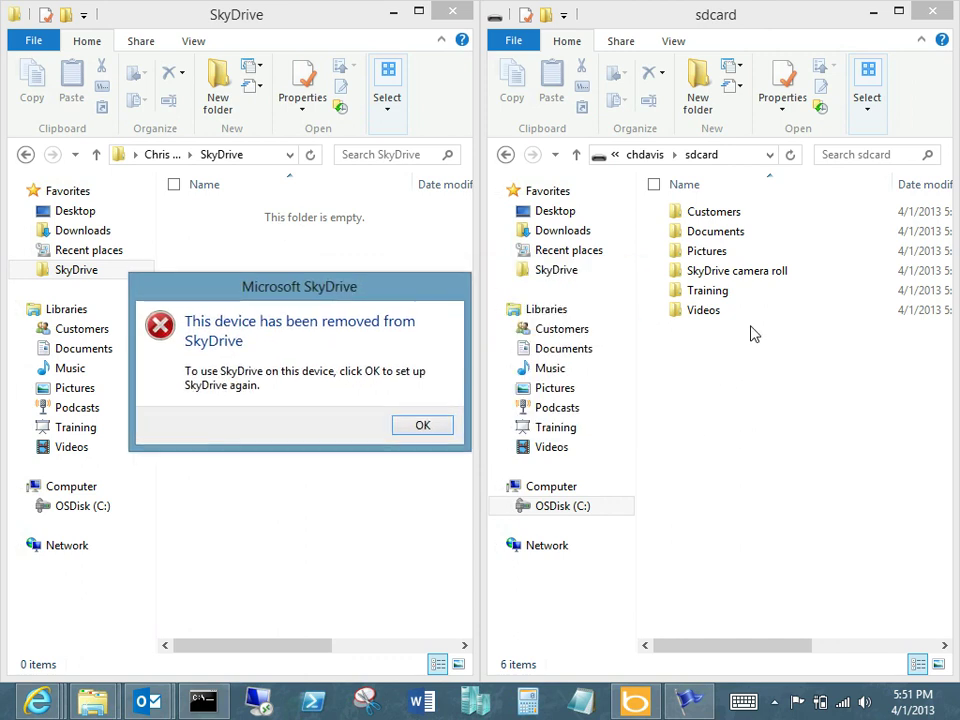
pyautogui.click(733, 157)
pyautogui.click(740, 154)
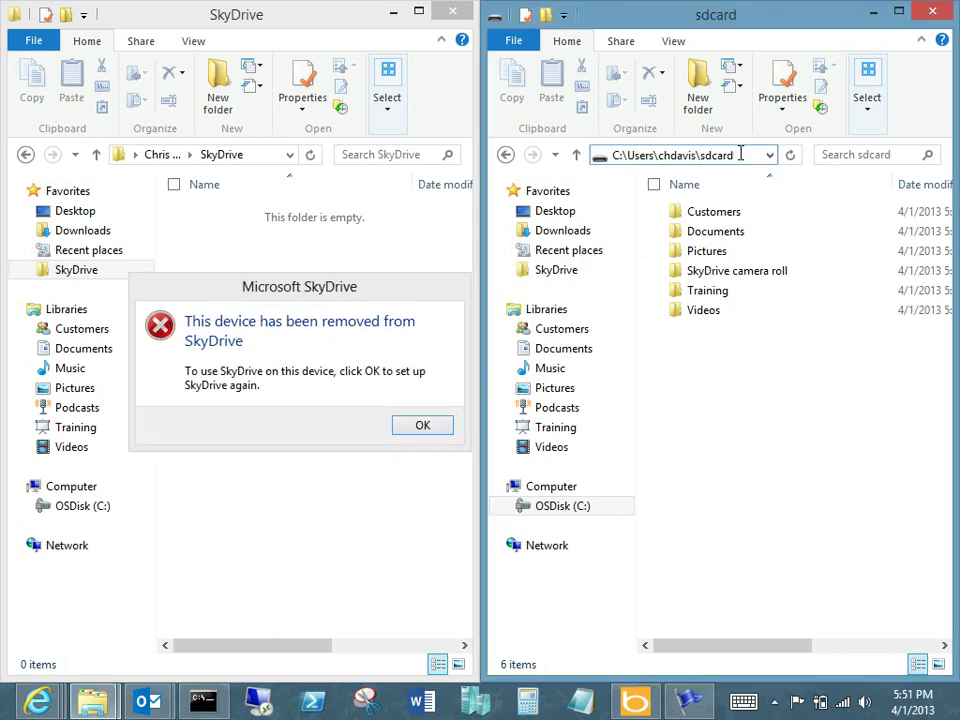
pyautogui.moveTo(305, 295); pyautogui.dragTo(478, 299)
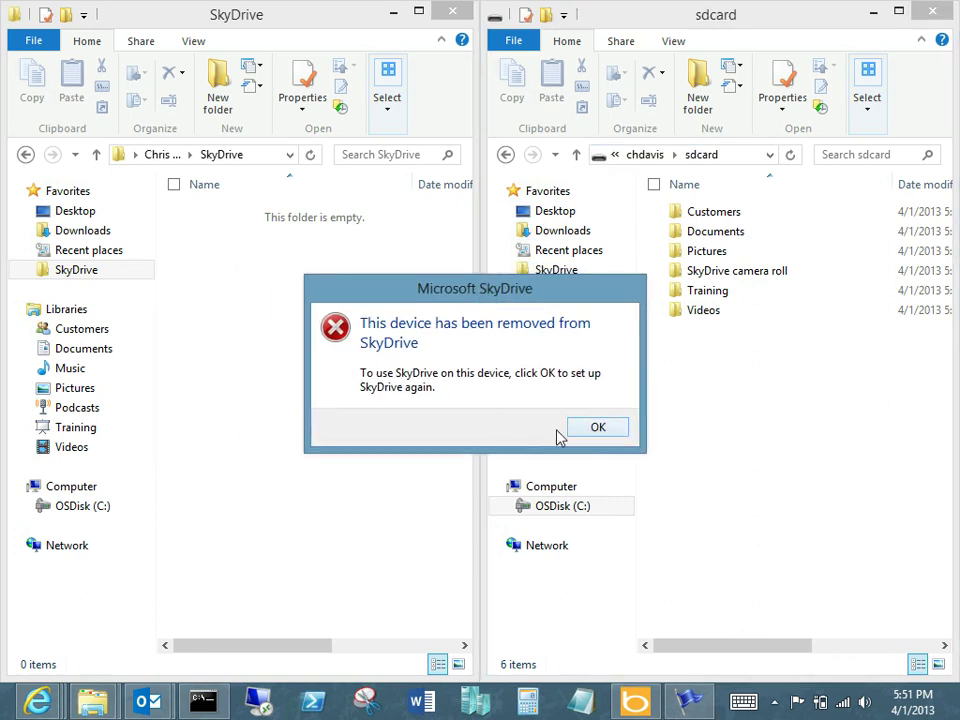
# Start the SkyDrive setup again and change the SkyDrive folder location to the sdcard folder in the user's profile
pyautogui.click(598, 428)
pyautogui.click(659, 570)
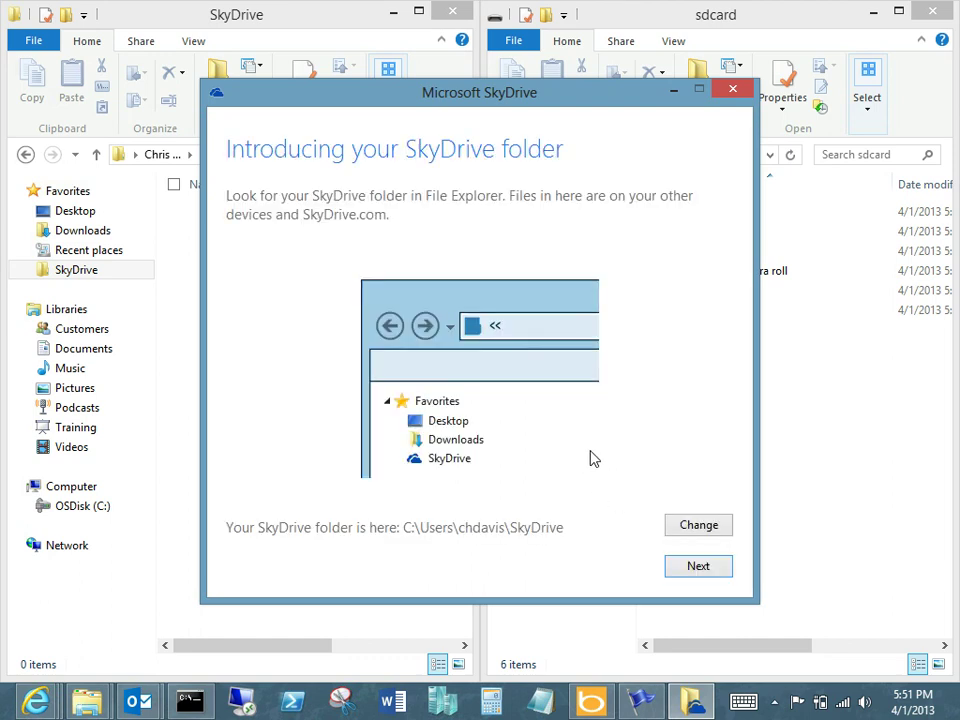
pyautogui.click(699, 526)
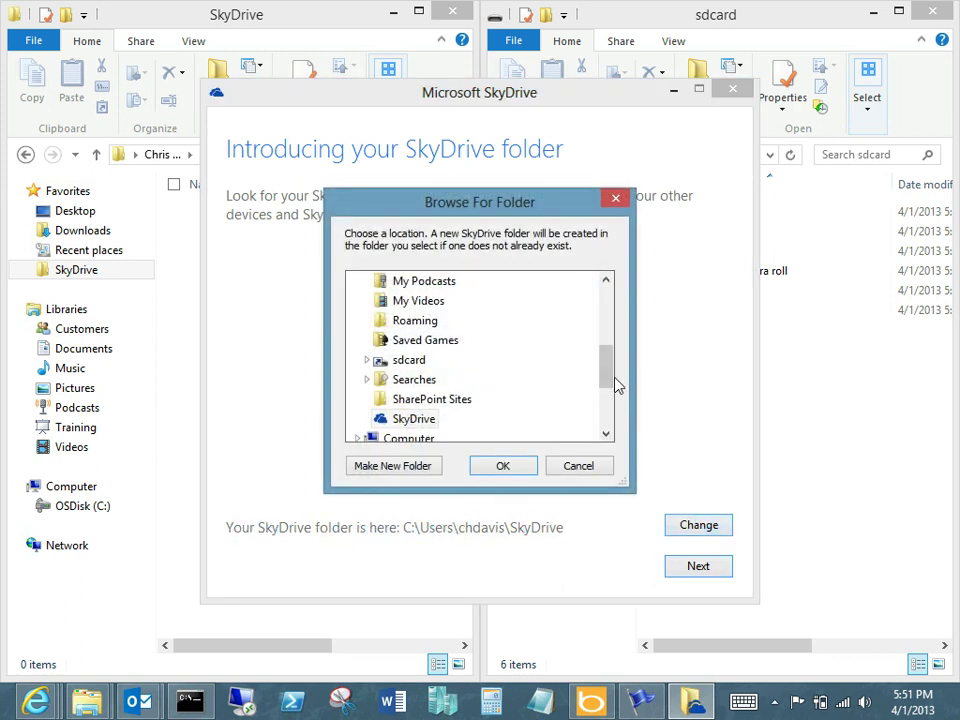
pyautogui.moveTo(613, 379); pyautogui.dragTo(510, 416)
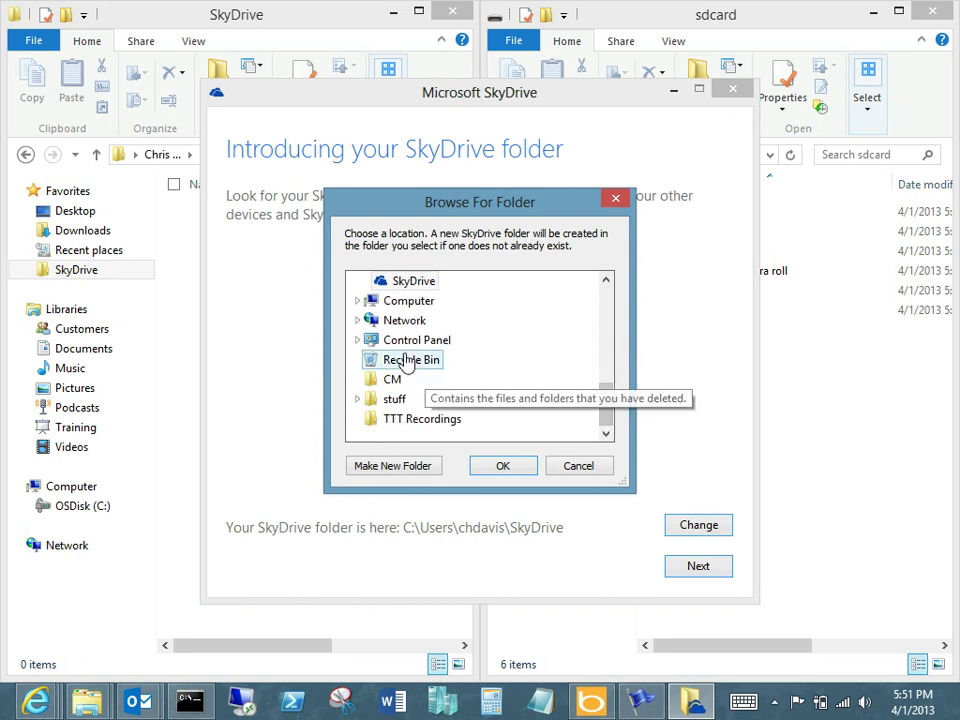
pyautogui.moveTo(609, 406); pyautogui.dragTo(598, 378)
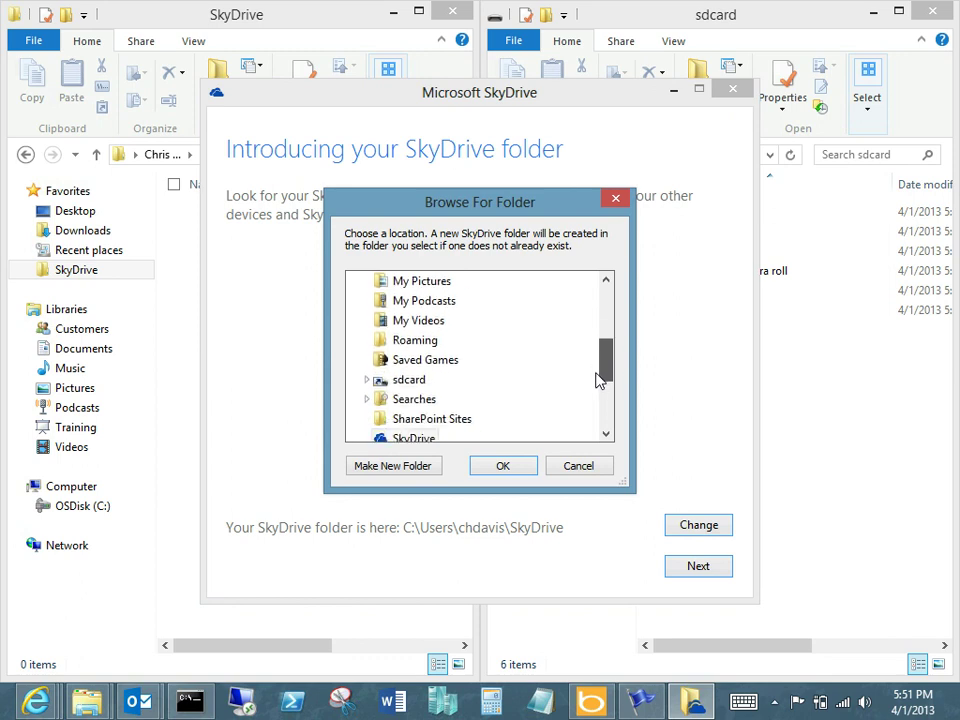
pyautogui.doubleClick(409, 379)
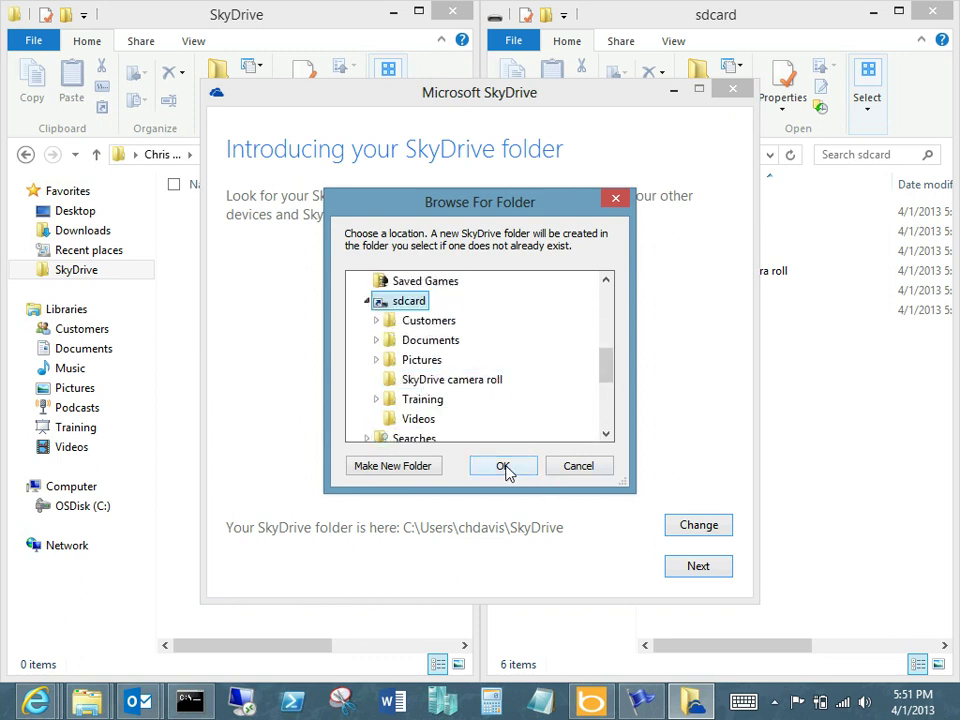
pyautogui.click(503, 466)
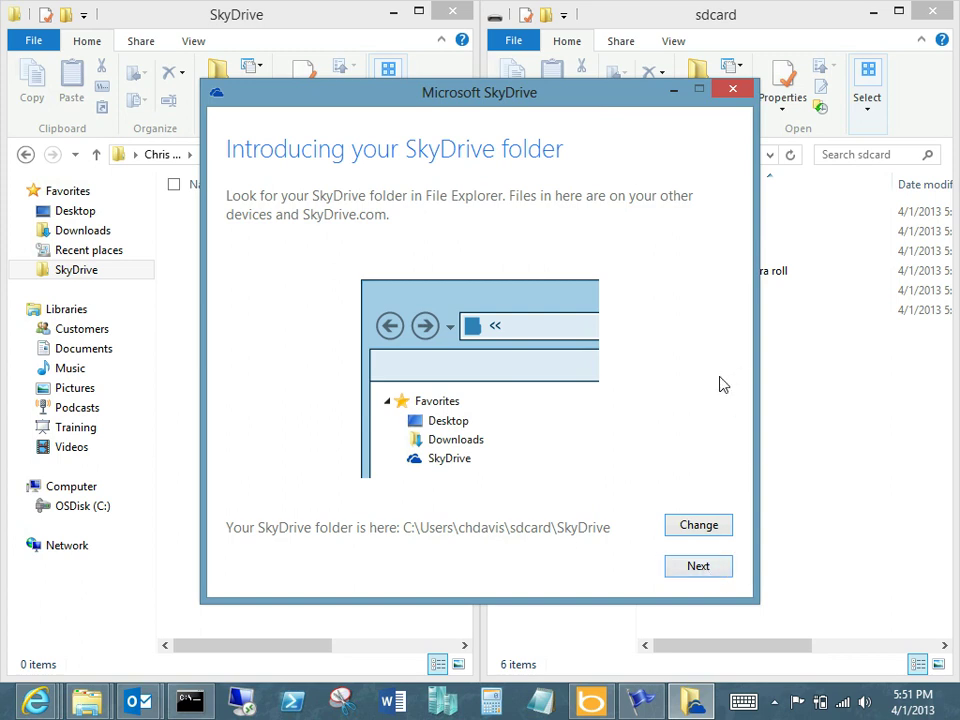
# Accept the new folder location and choose to sync all files and folders on the SkyDrive
pyautogui.click(697, 568)
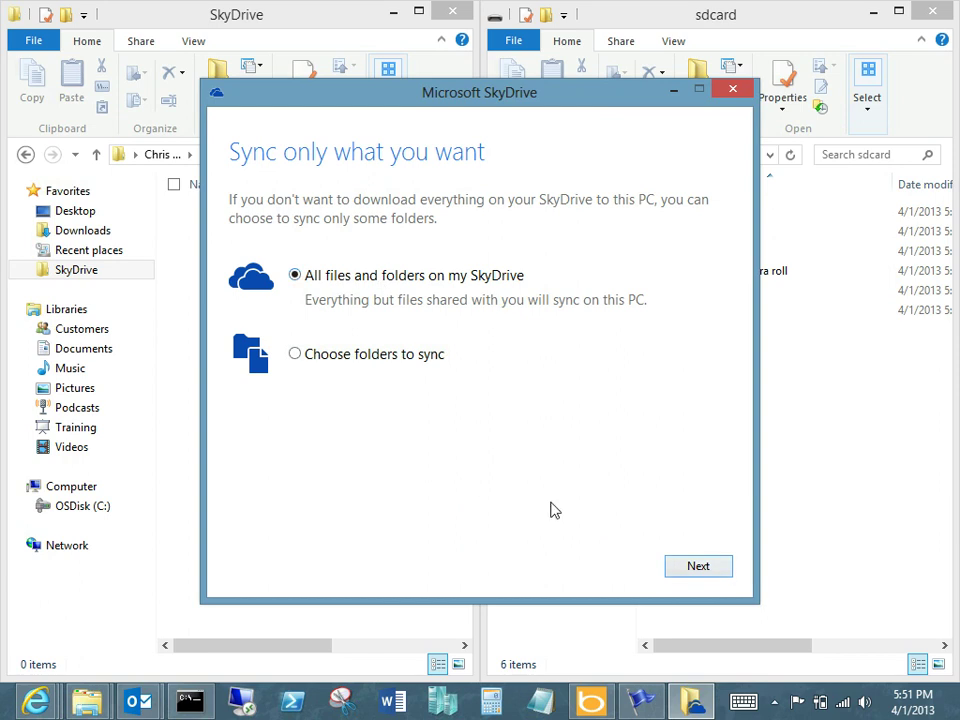
pyautogui.click(678, 567)
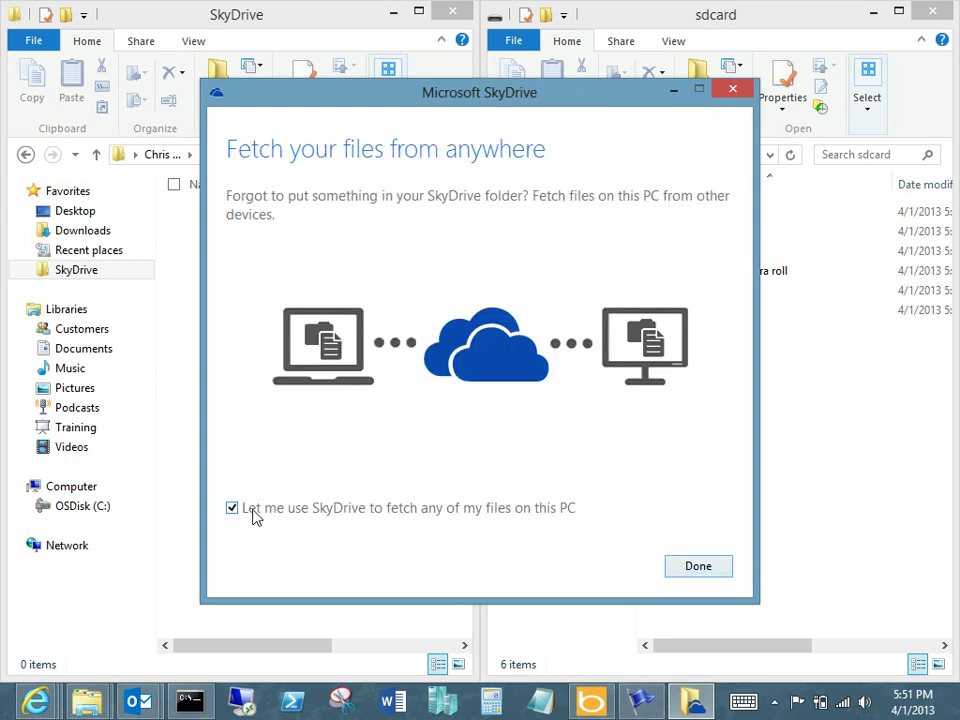
# Finish the SkyDrive setup with file fetching allowed, and check the full path that the SkyDrive favorite opens
pyautogui.click(698, 566)
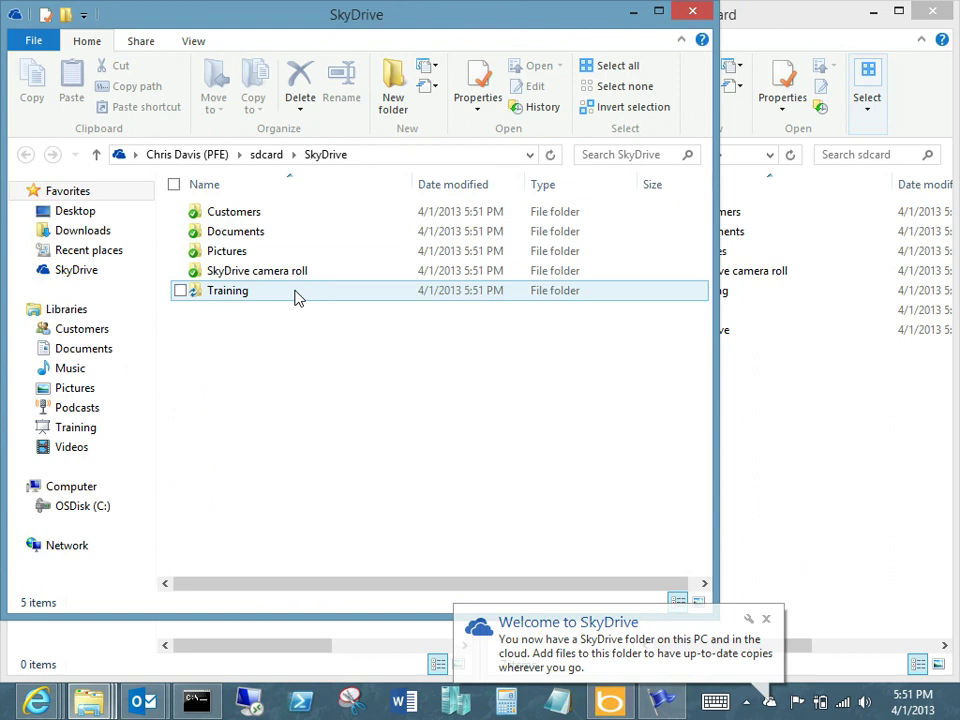
pyautogui.moveTo(411, 26); pyautogui.dragTo(489, 42)
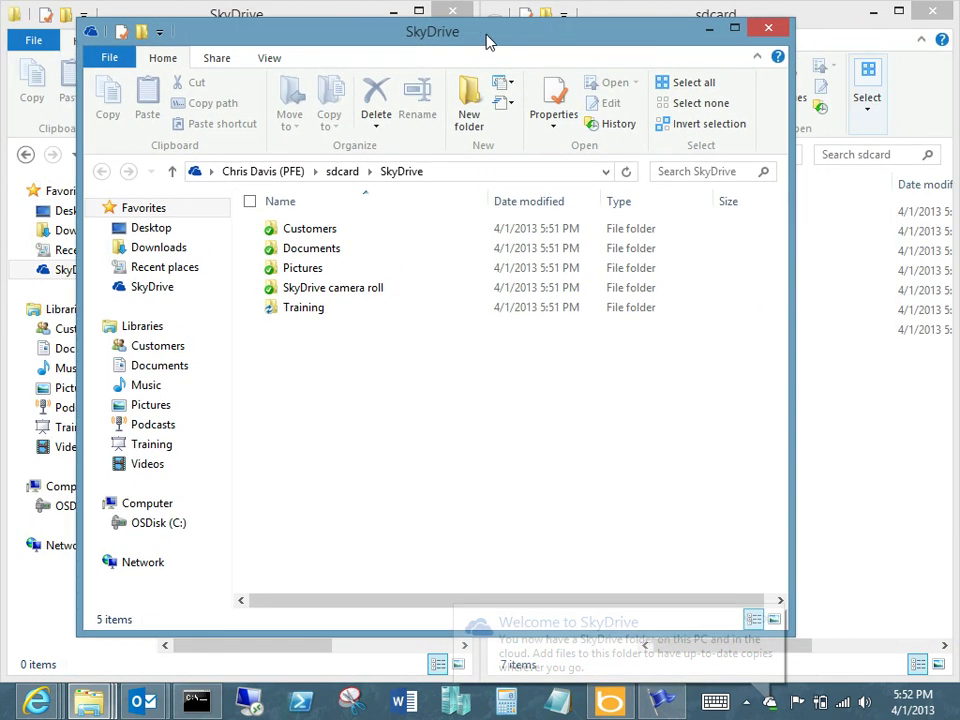
pyautogui.click(251, 11)
pyautogui.click(87, 272)
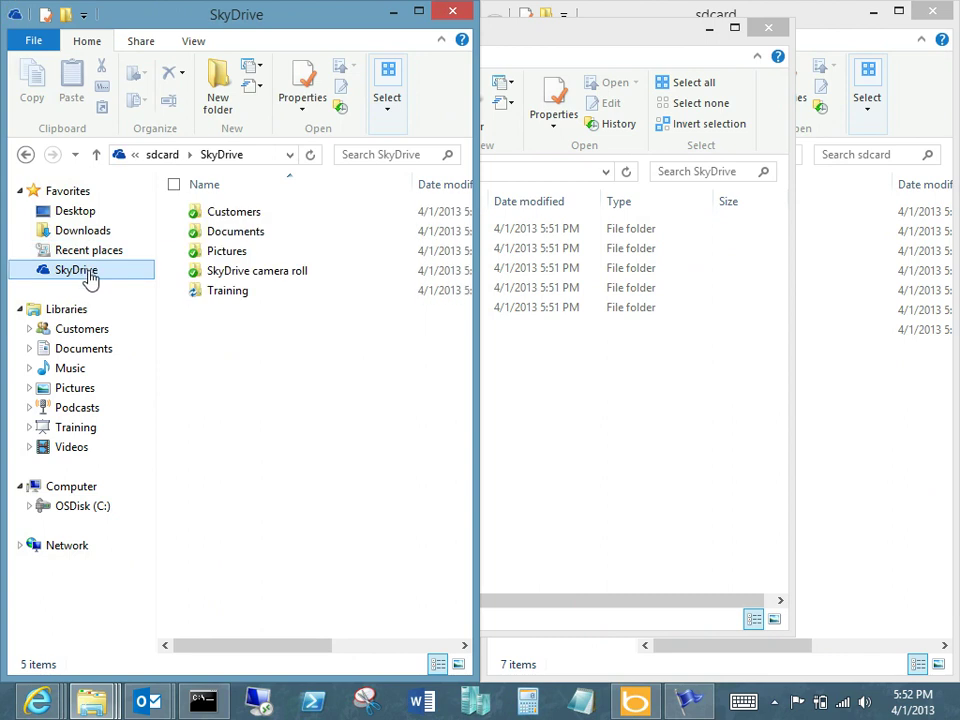
pyautogui.click(268, 158)
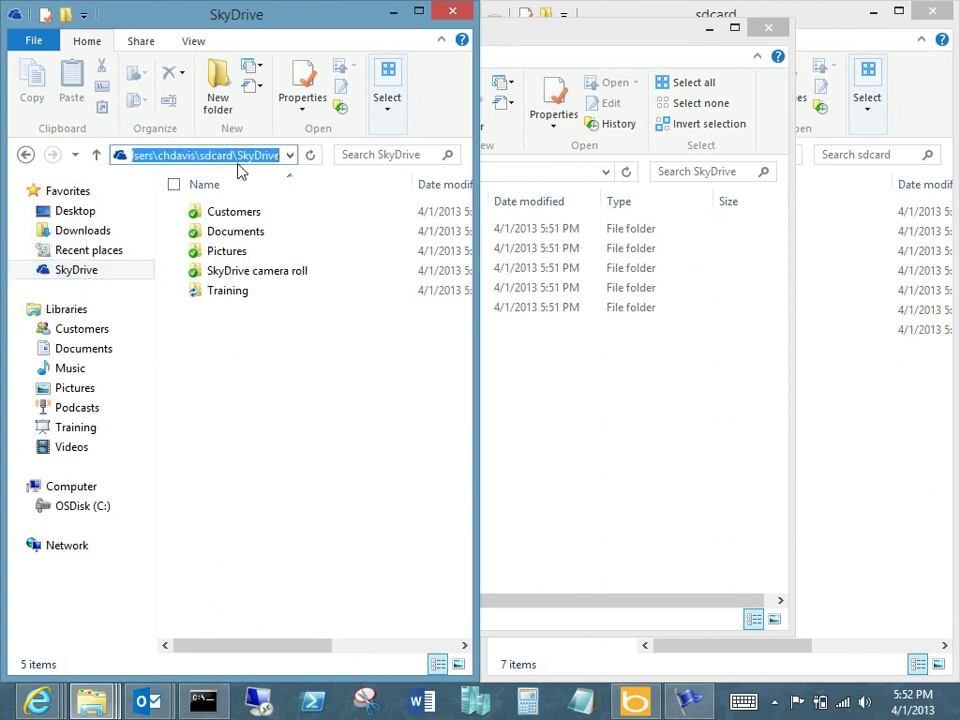
# Inspect the contents of the old SkyDrive folder in the user's profile on the C: drive
pyautogui.click(68, 312)
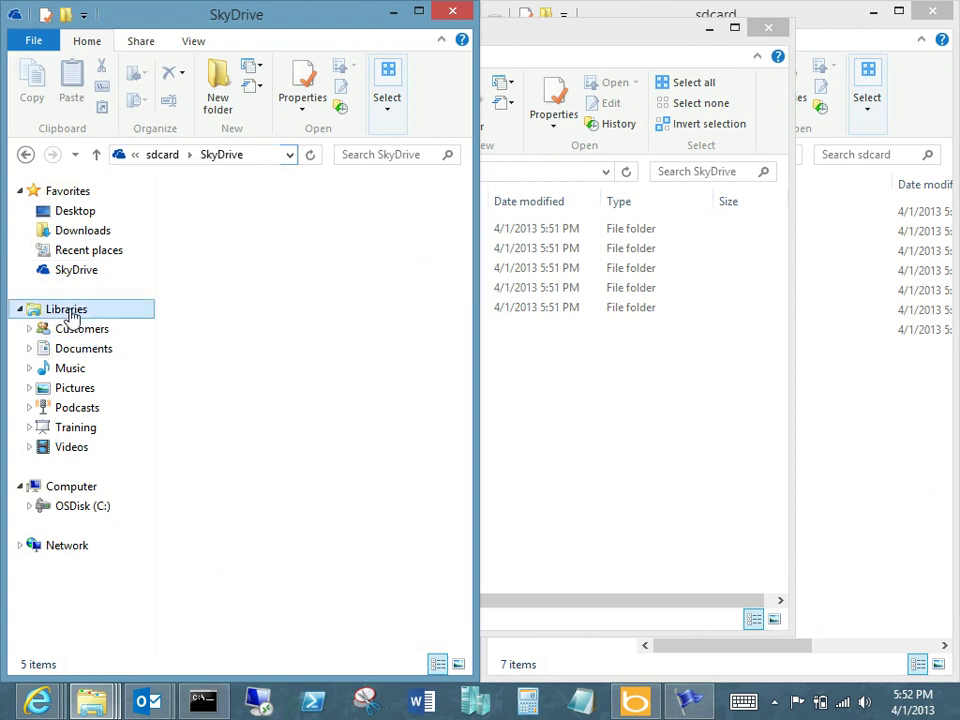
pyautogui.click(75, 507)
pyautogui.doubleClick(218, 312)
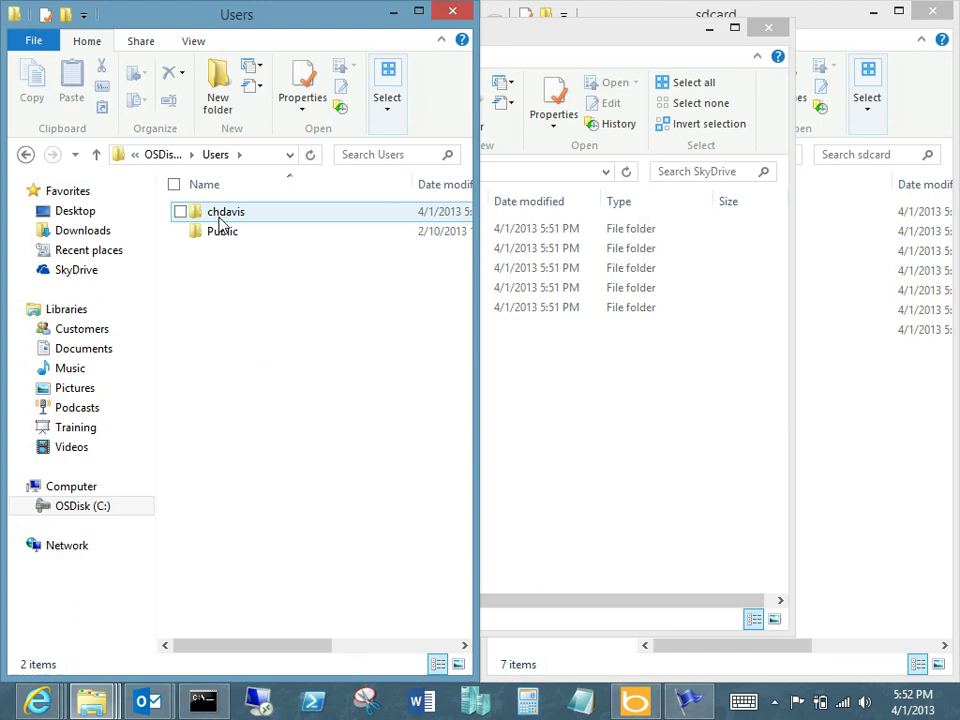
pyautogui.doubleClick(220, 214)
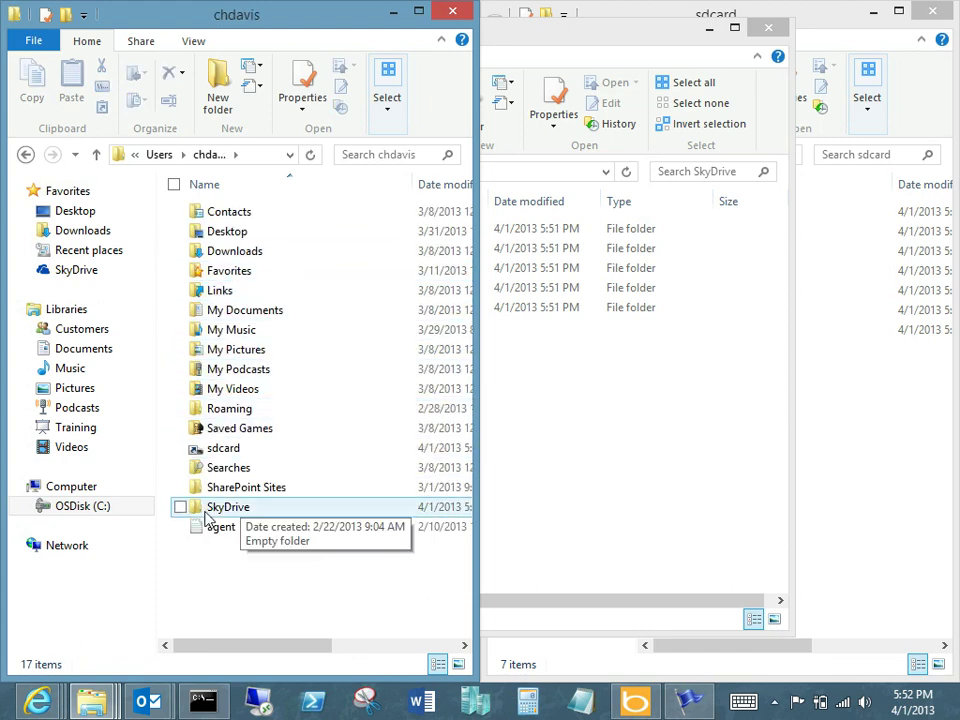
pyautogui.doubleClick(210, 510)
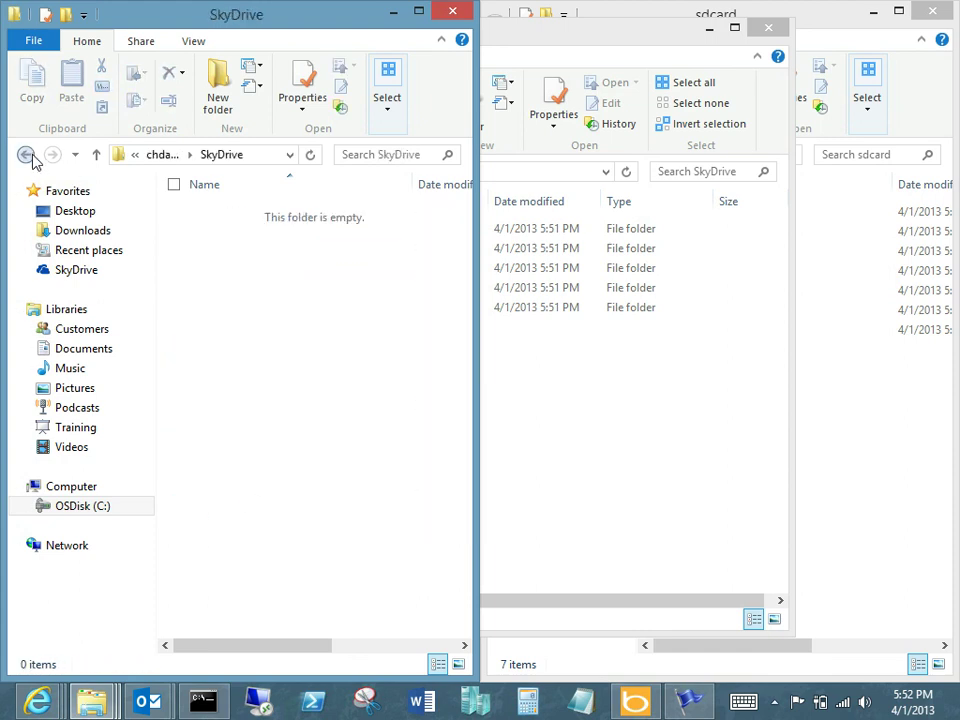
pyautogui.click(28, 155)
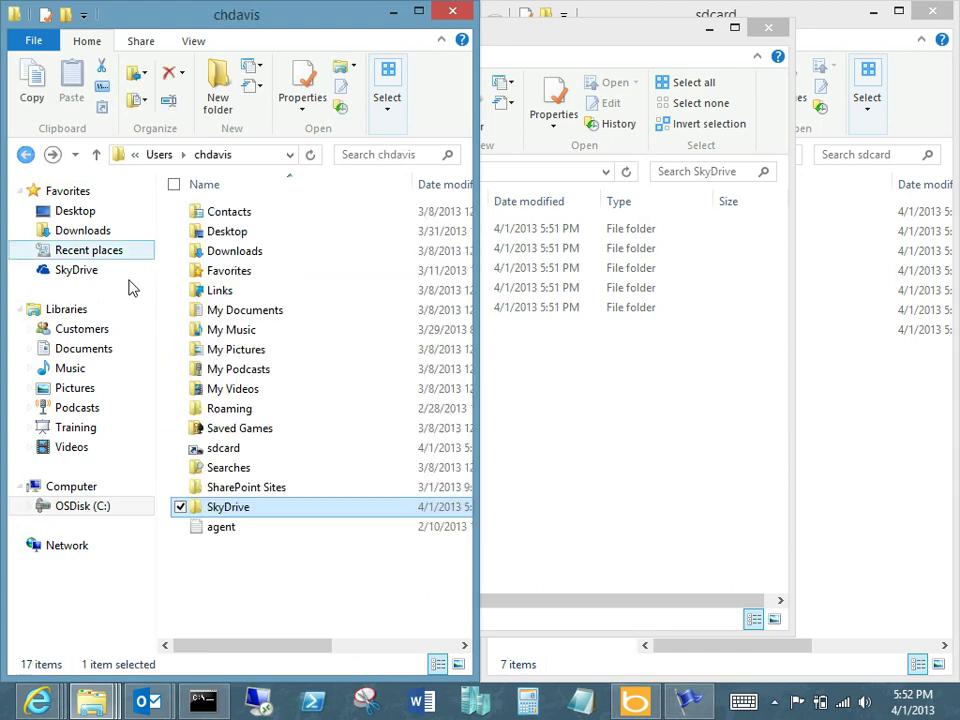
# Open the sdcard folder from the user's profile and rearrange the folder windows with the new SkyDrive folder in front
pyautogui.doubleClick(228, 450)
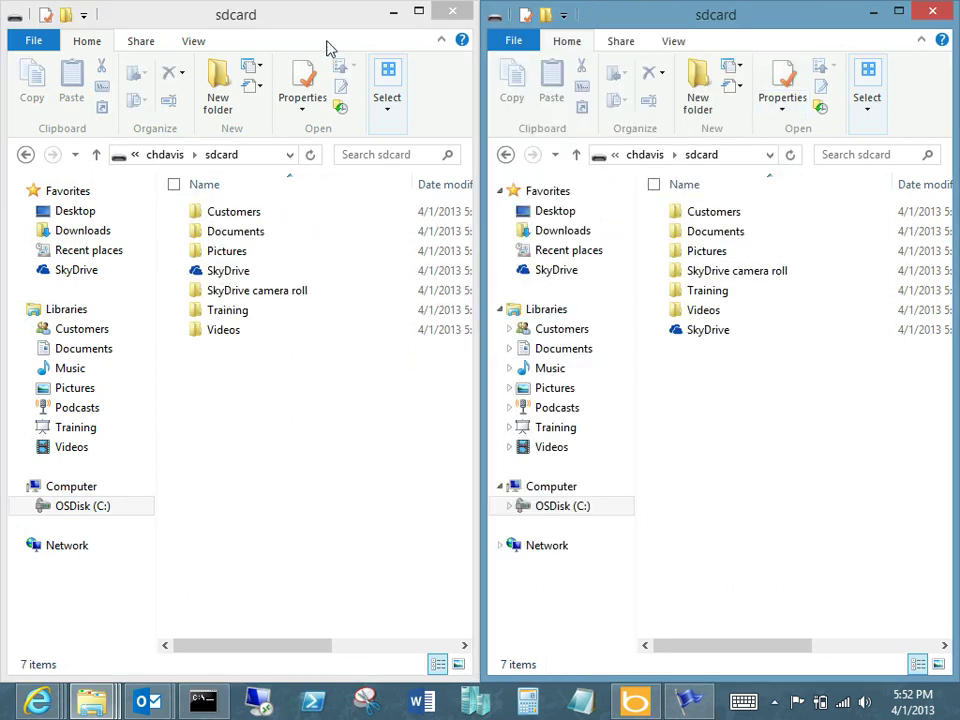
pyautogui.moveTo(289, 28); pyautogui.dragTo(164, 418)
pyautogui.moveTo(407, 32); pyautogui.dragTo(690, 428)
pyautogui.moveTo(589, 413); pyautogui.dragTo(362, 41)
pyautogui.moveTo(110, 421); pyautogui.dragTo(320, 254)
pyautogui.moveTo(245, 272); pyautogui.dragTo(440, 68)
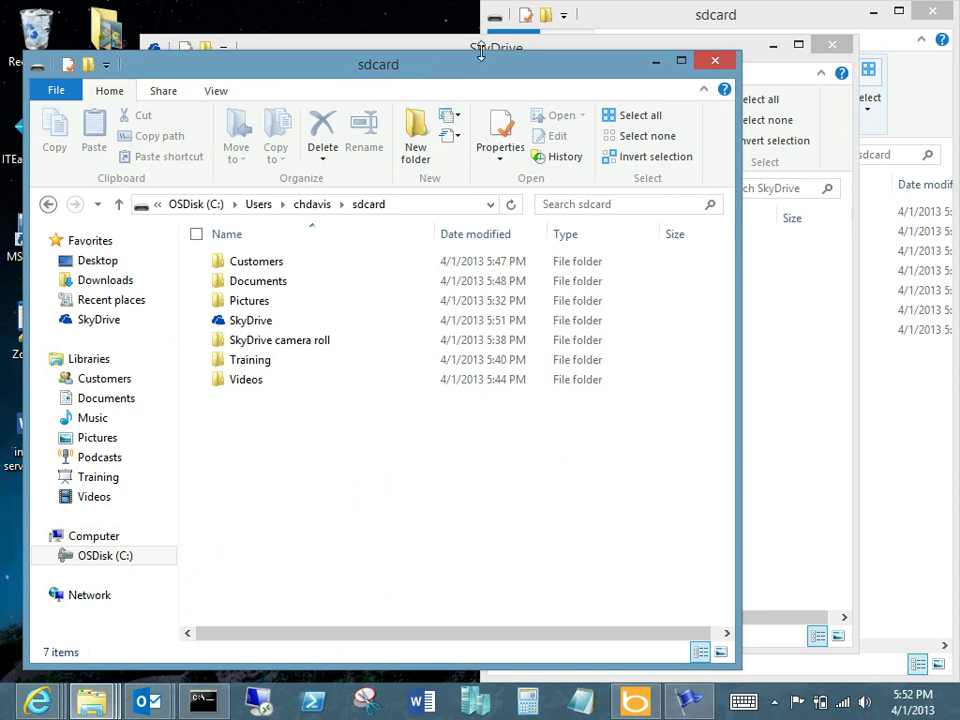
pyautogui.click(470, 46)
pyautogui.moveTo(470, 52); pyautogui.dragTo(336, 58)
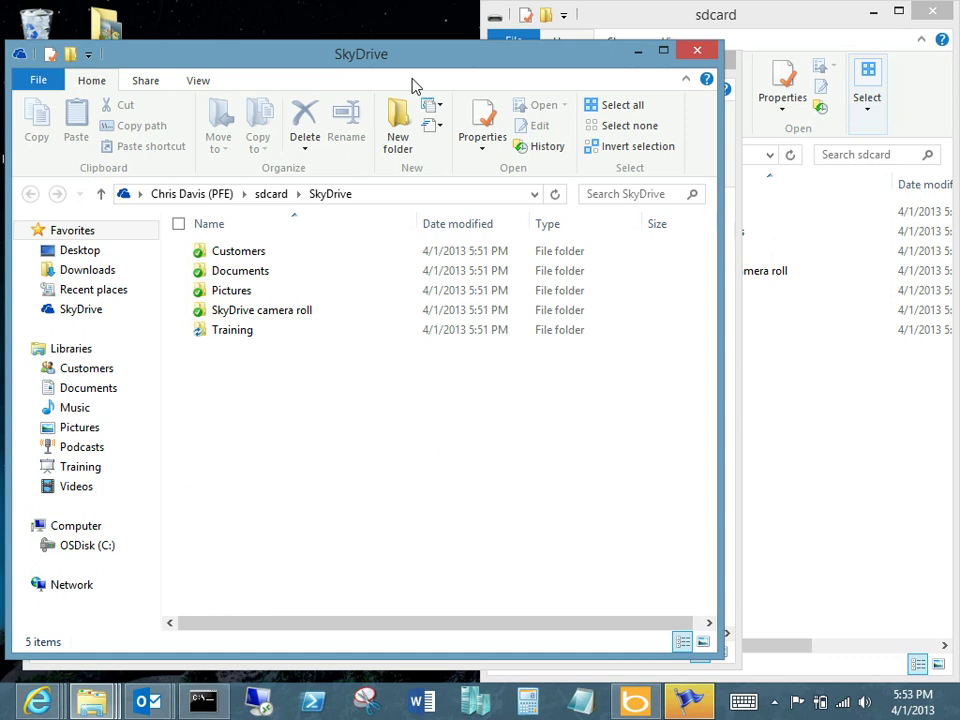
# Open the Sync your settings page of PC settings and review all of its sync options
pyautogui.moveTo(889, 568)
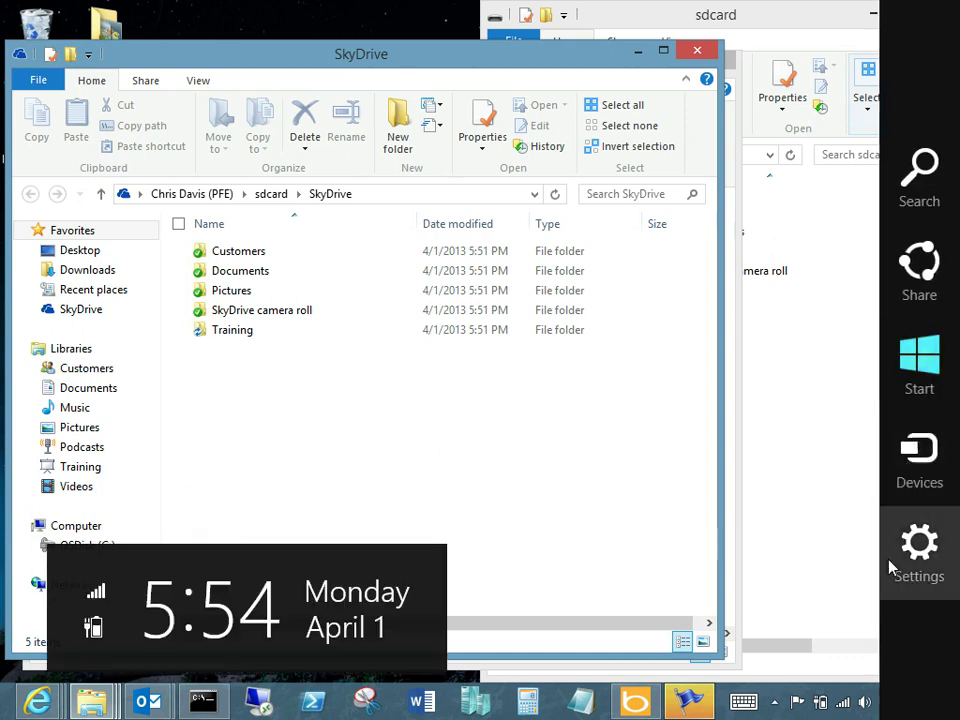
pyautogui.click(938, 570)
pyautogui.click(810, 675)
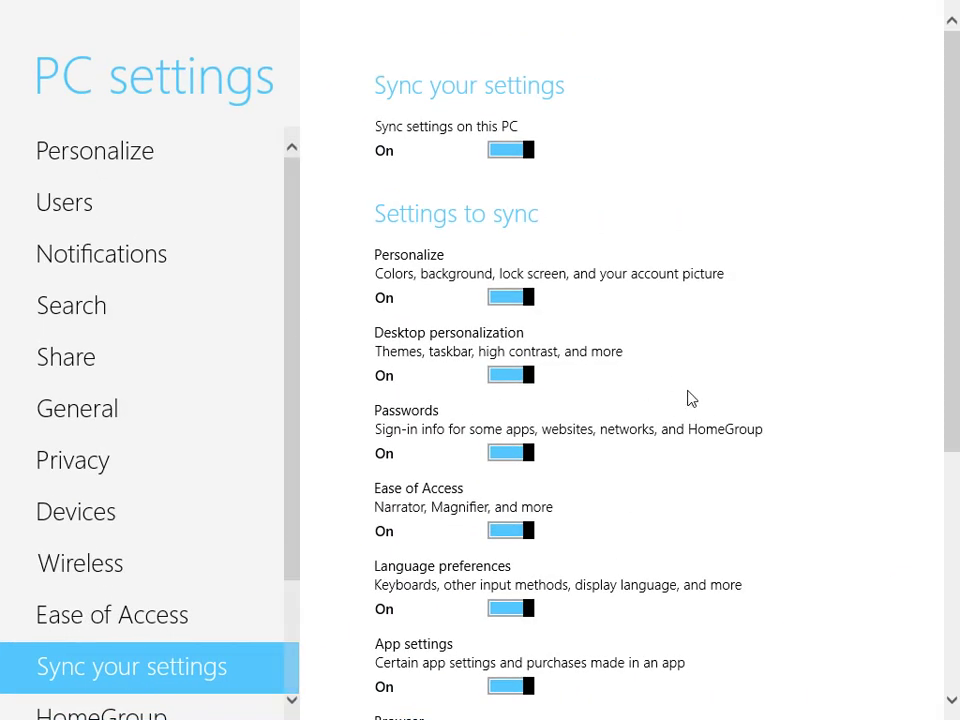
pyautogui.scroll(-4, 850, 395)
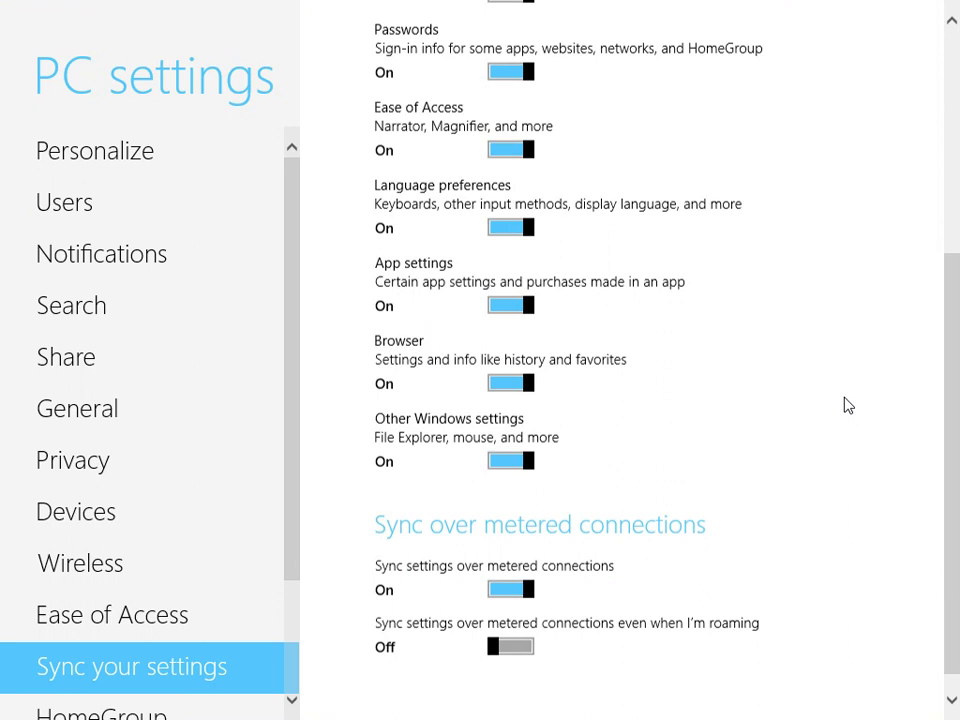
pyautogui.scroll(4, 844, 408)
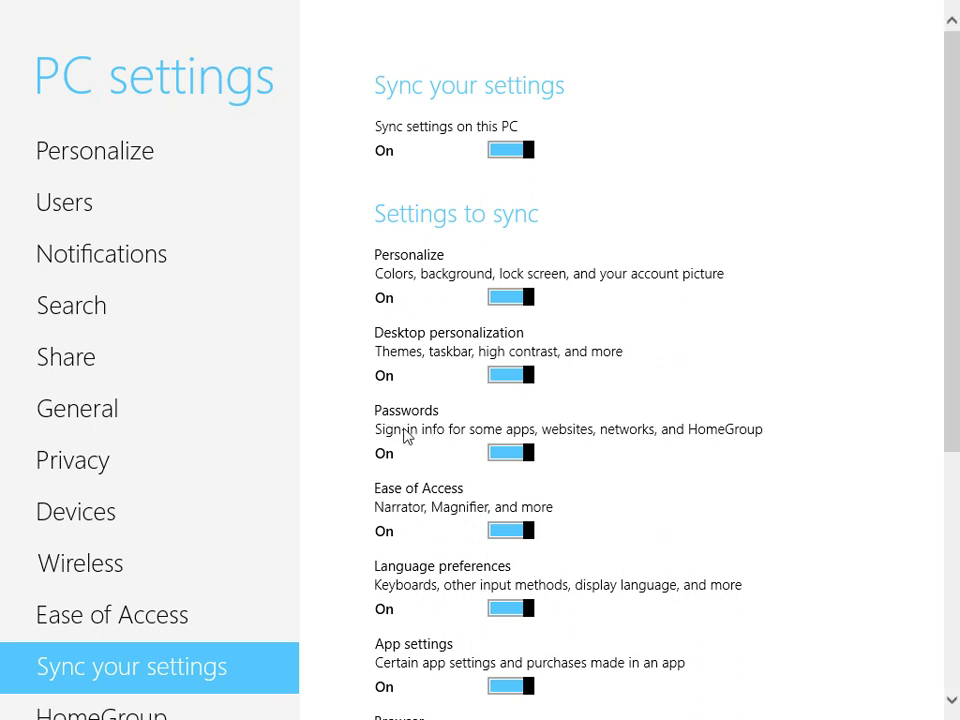
# Turn password syncing off and back on, and look over the remaining sync options
pyautogui.click(531, 458)
pyautogui.click(496, 455)
pyautogui.click(516, 455)
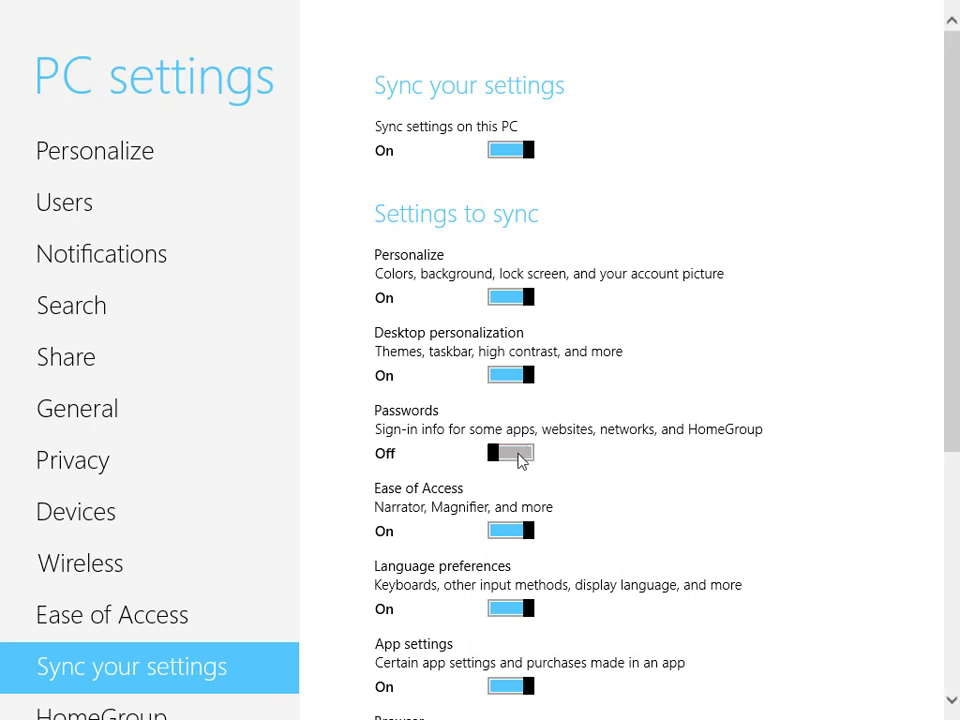
pyautogui.click(511, 457)
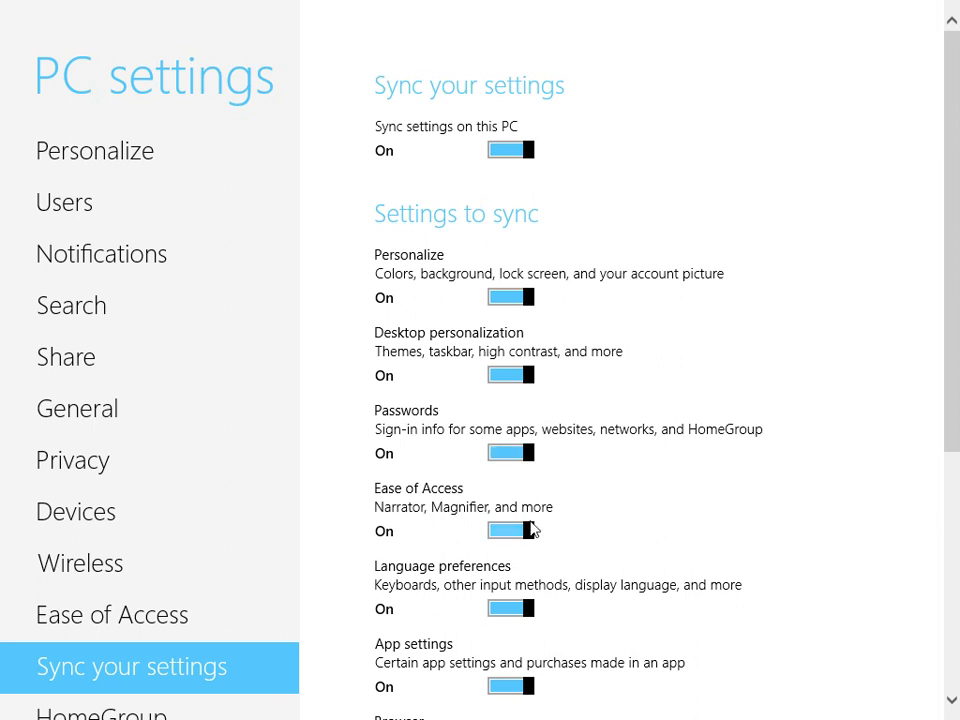
pyautogui.scroll(-3, 567, 527)
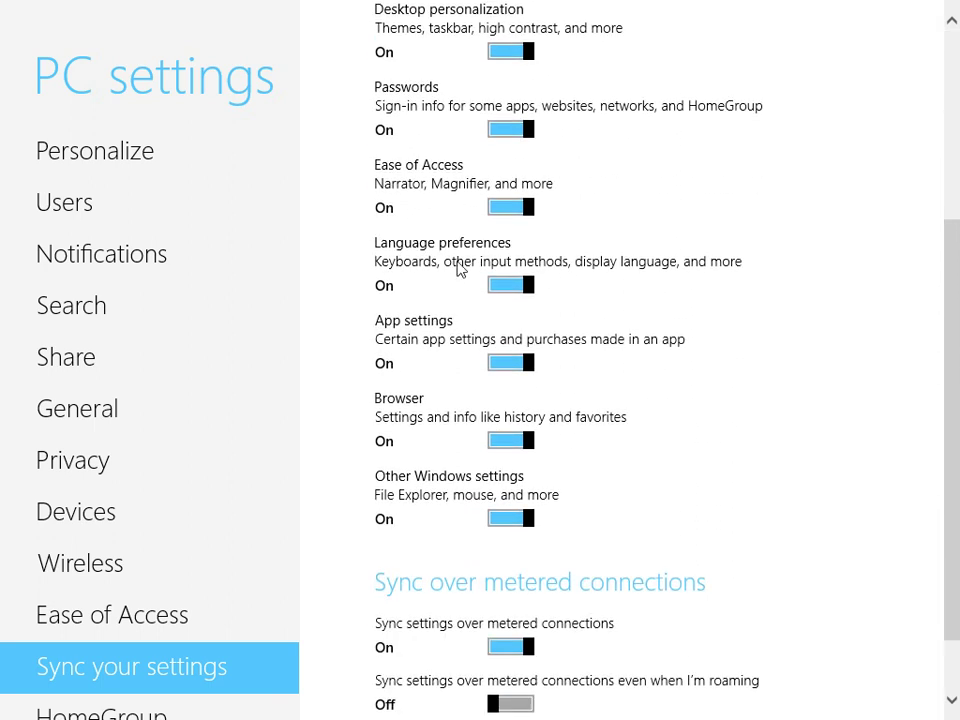
pyautogui.scroll(-1, 514, 350)
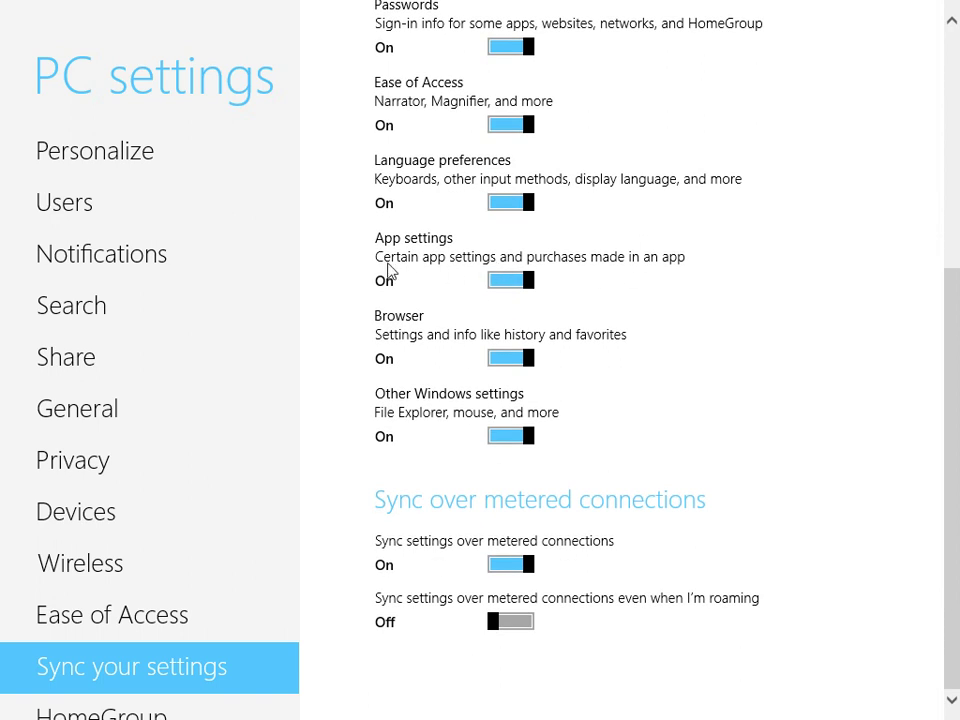
# Open the Remote Desktop app from the Start screen and examine the Remote Desktop Gateway entry in its connection settings
pyautogui.click(3, 716)
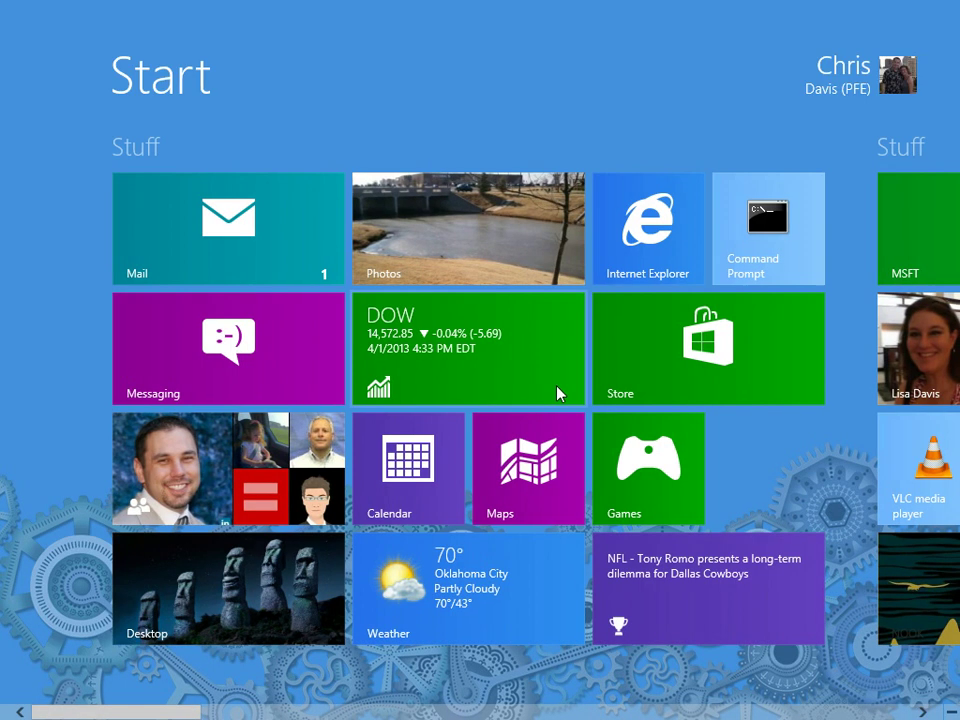
pyautogui.scroll(-4, 557, 392)
pyautogui.scroll(-4, 521, 405)
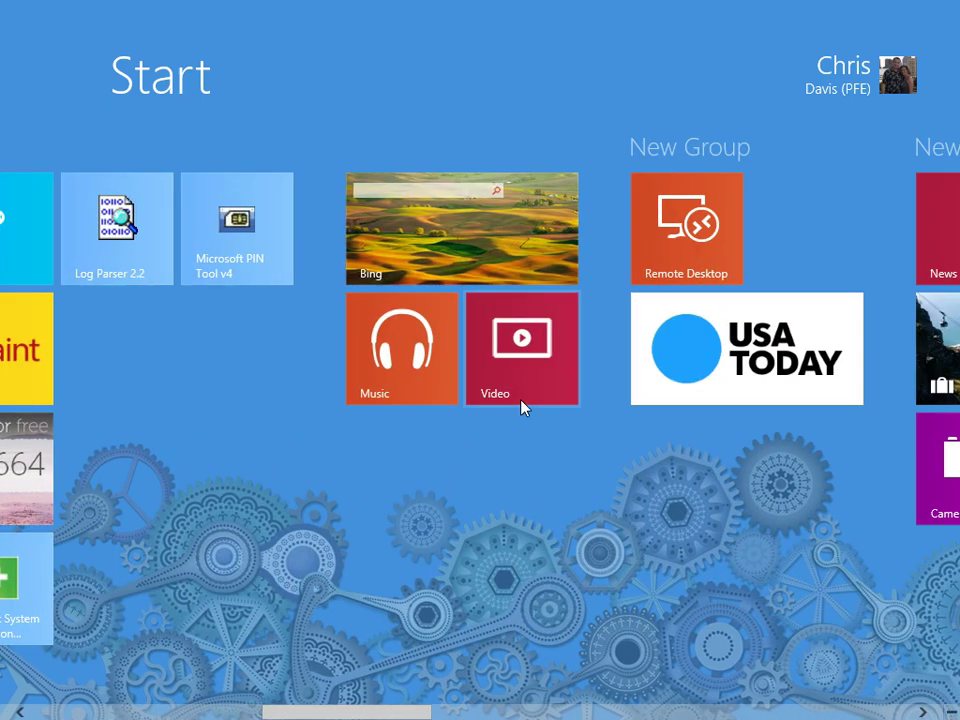
pyautogui.click(692, 231)
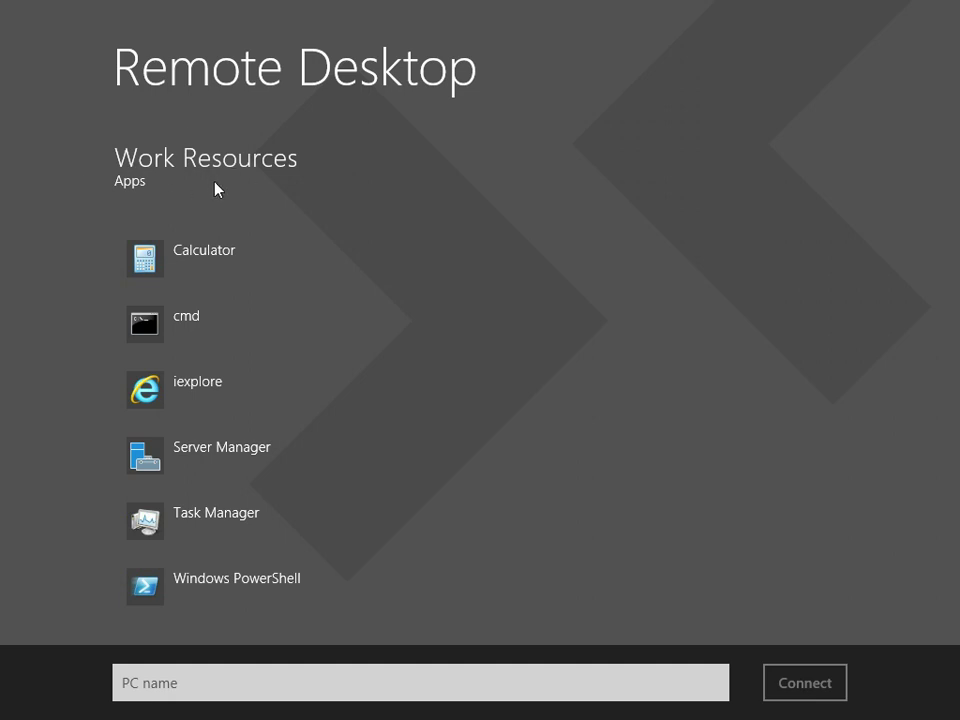
pyautogui.moveTo(955, 5)
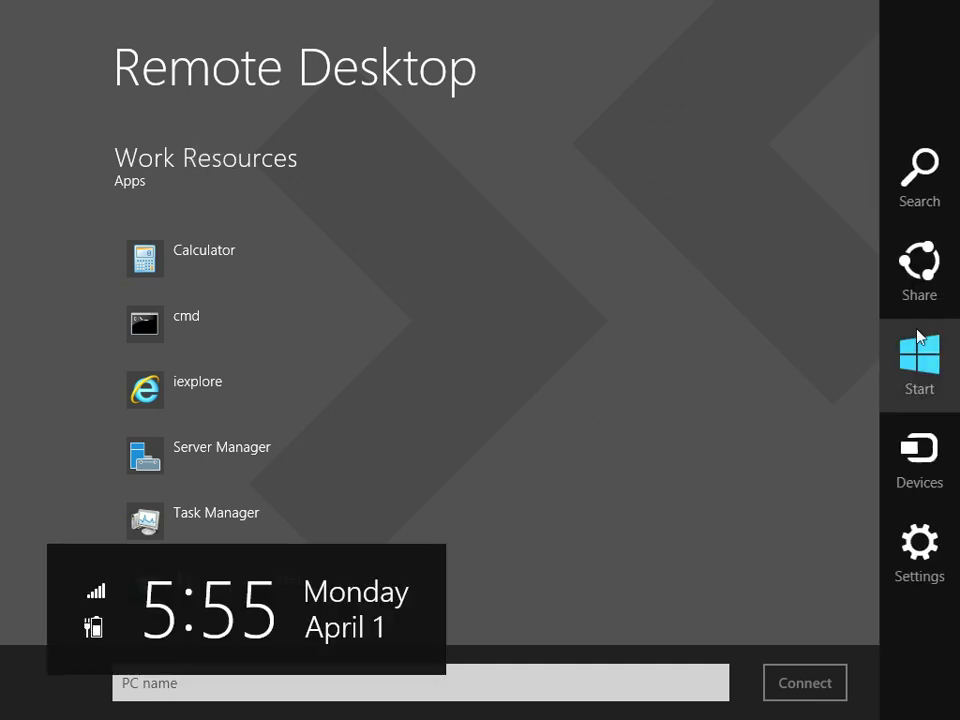
pyautogui.click(916, 545)
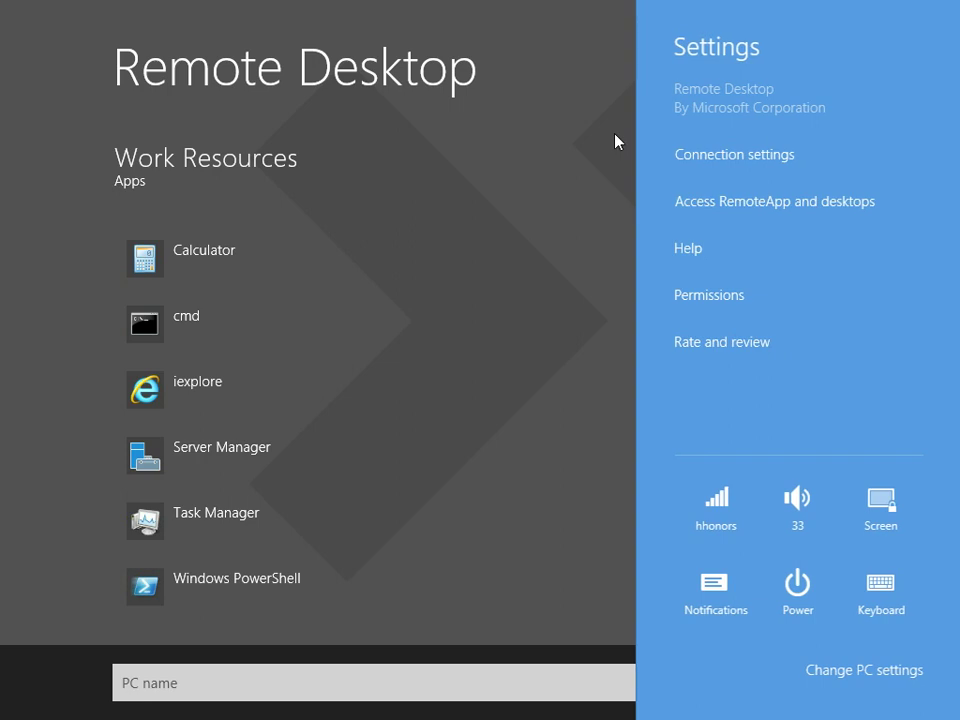
pyautogui.click(724, 158)
pyautogui.scroll(-5, 806, 553)
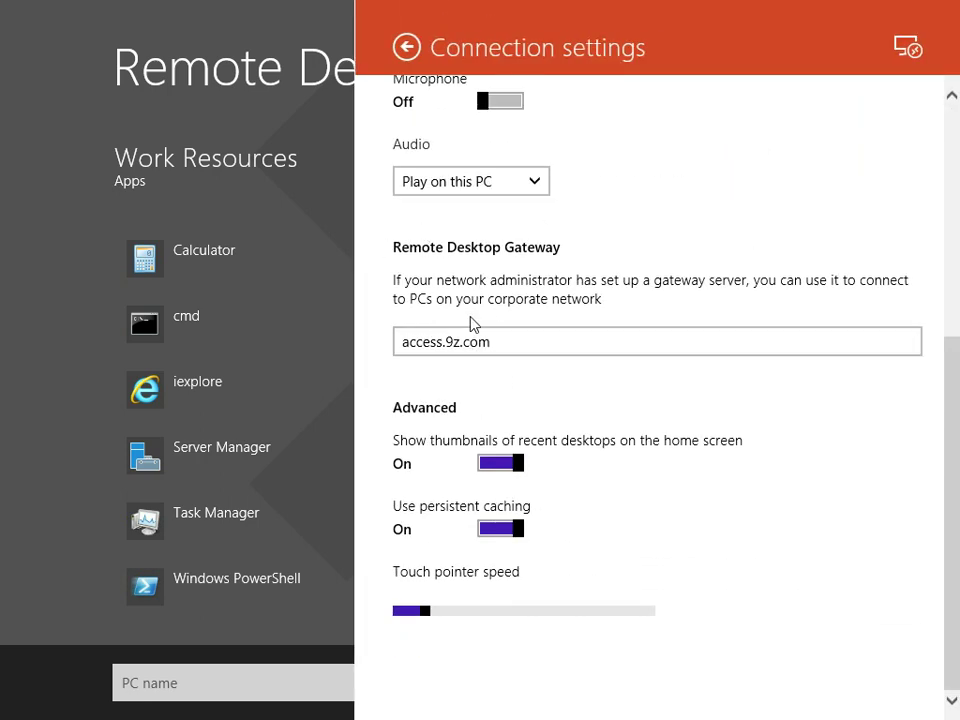
# Return to PC settings and review the Sync your settings options from the top
pyautogui.moveTo(3, 175)
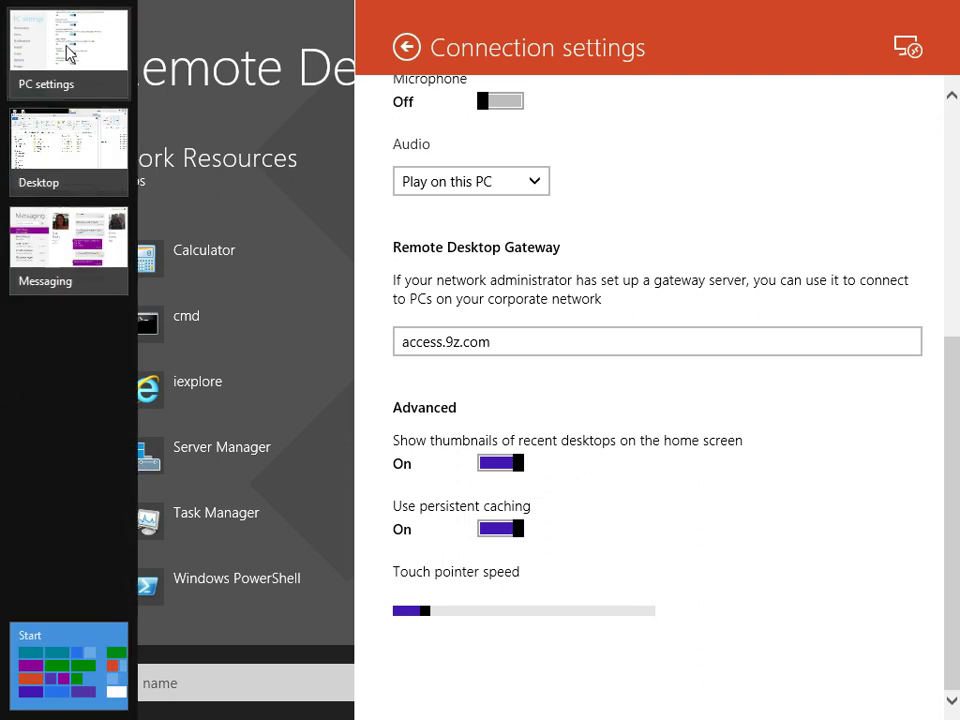
pyautogui.click(70, 80)
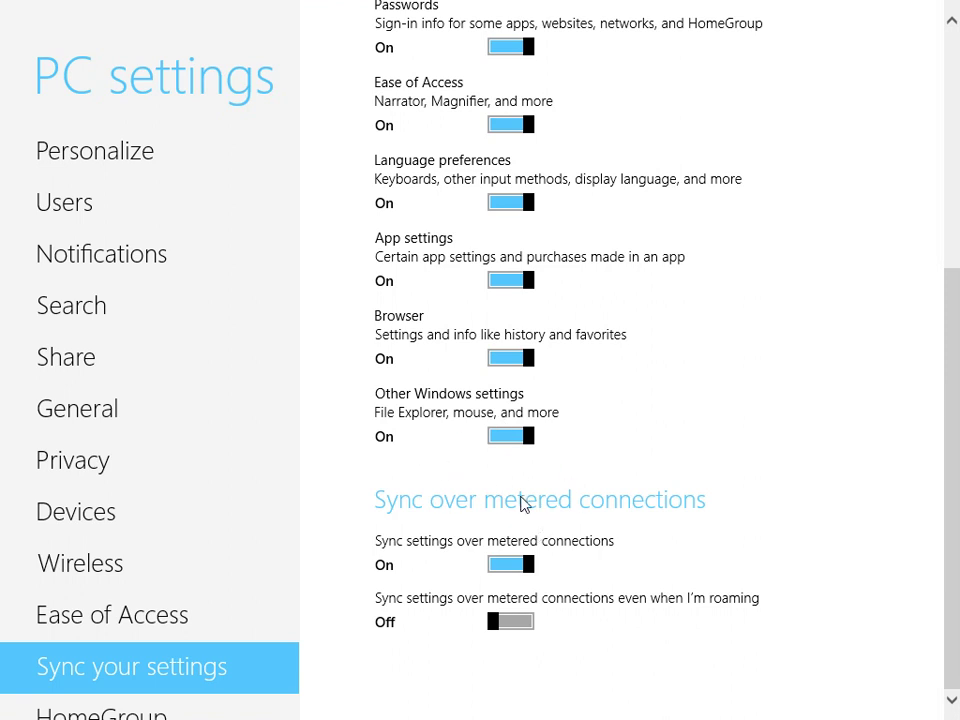
pyautogui.scroll(4, 540, 495)
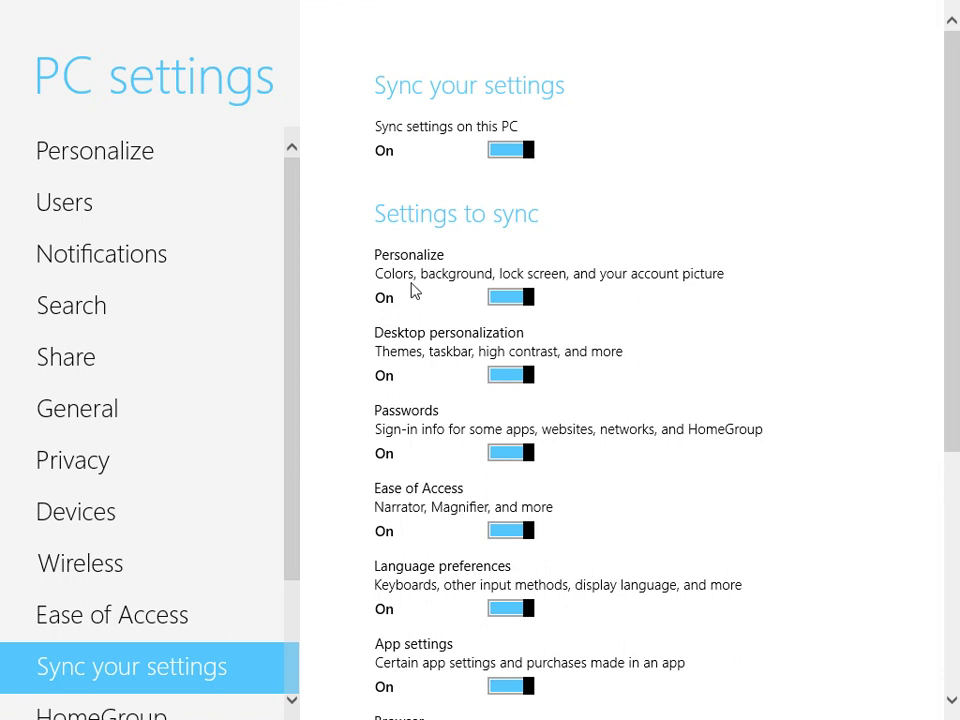
# Switch back to the desktop and send the requested additional information about the problem to Microsoft
pyautogui.moveTo(11, 574)
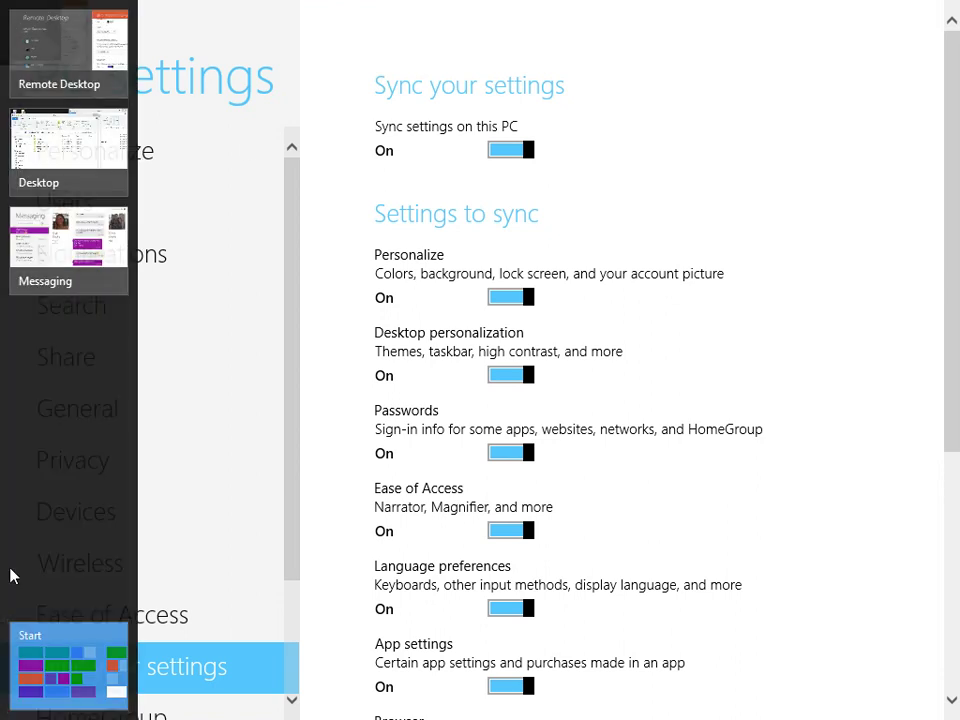
pyautogui.click(75, 146)
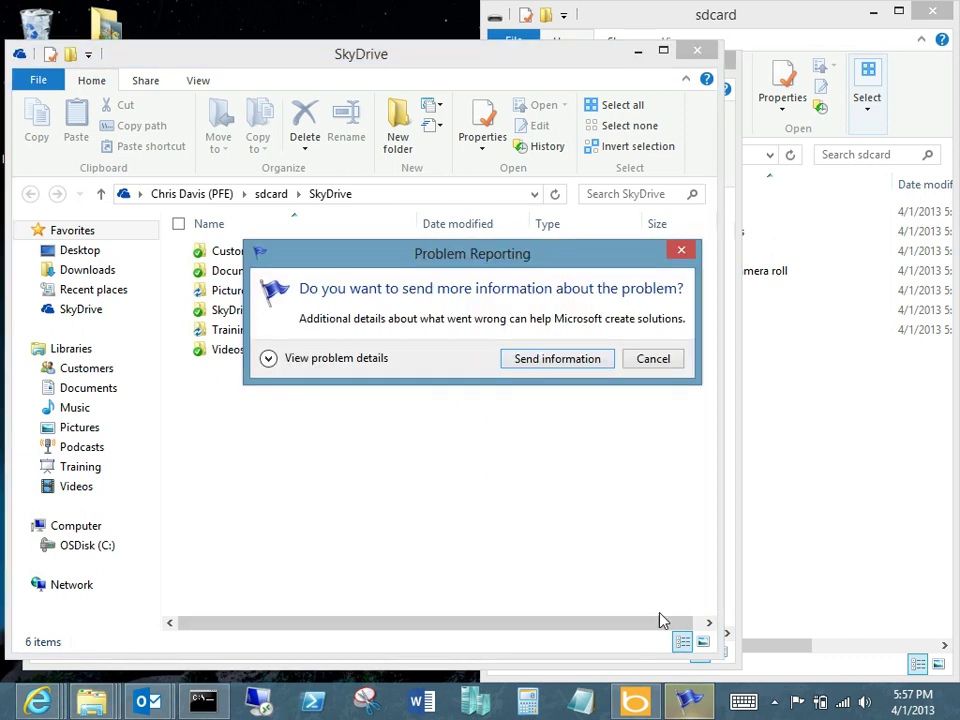
pyautogui.click(538, 362)
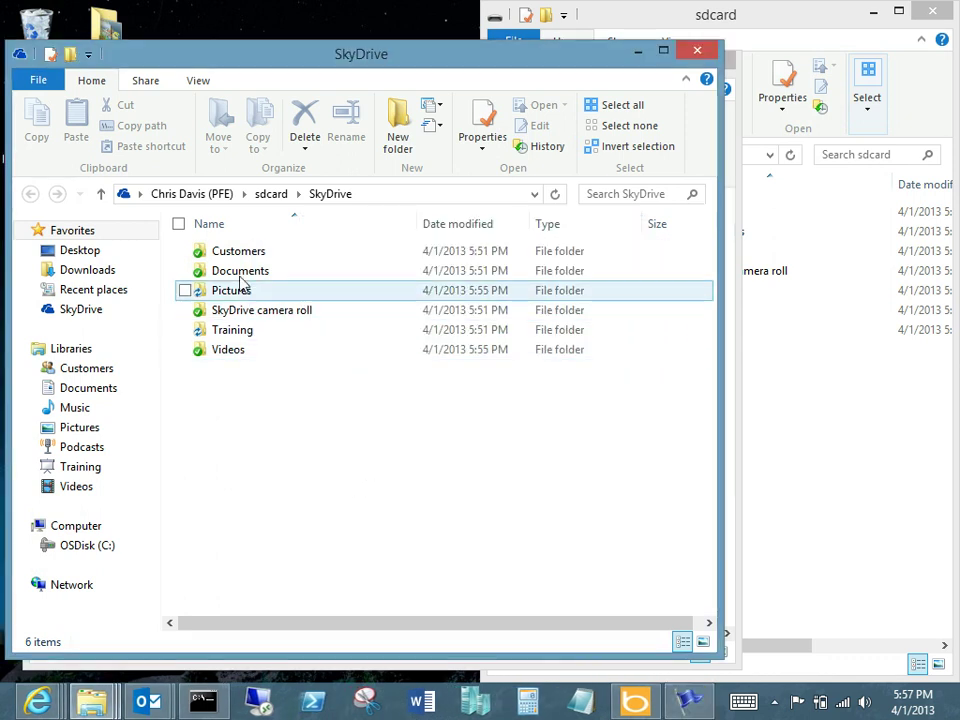